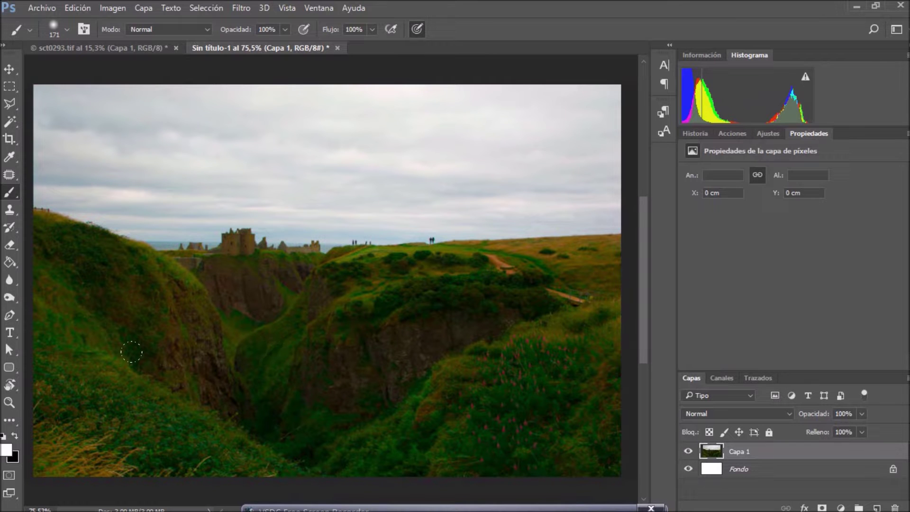
- Switch to the brighter original sct0293.tif landscape document
click(87, 47)
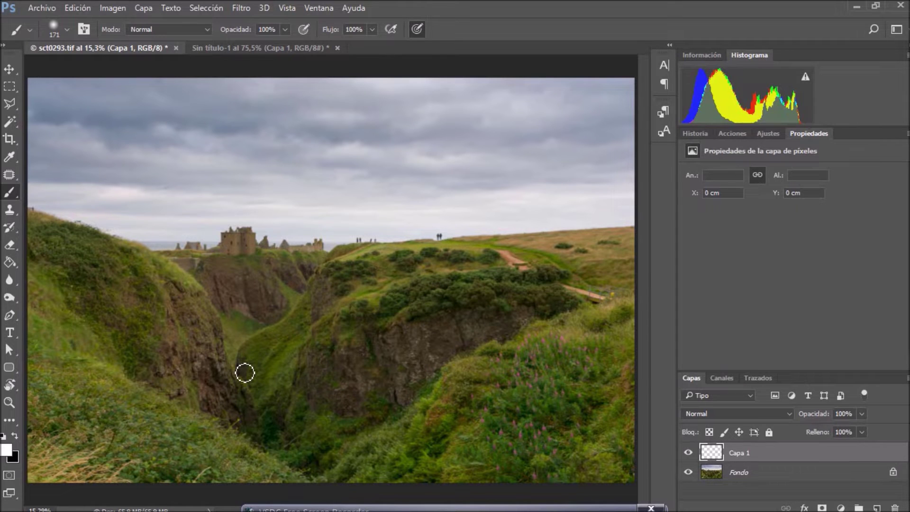
- Compare both documents, undo a test white stroke on sct0293.tif, and return to Sin título-1
key(ctrl+Tab)
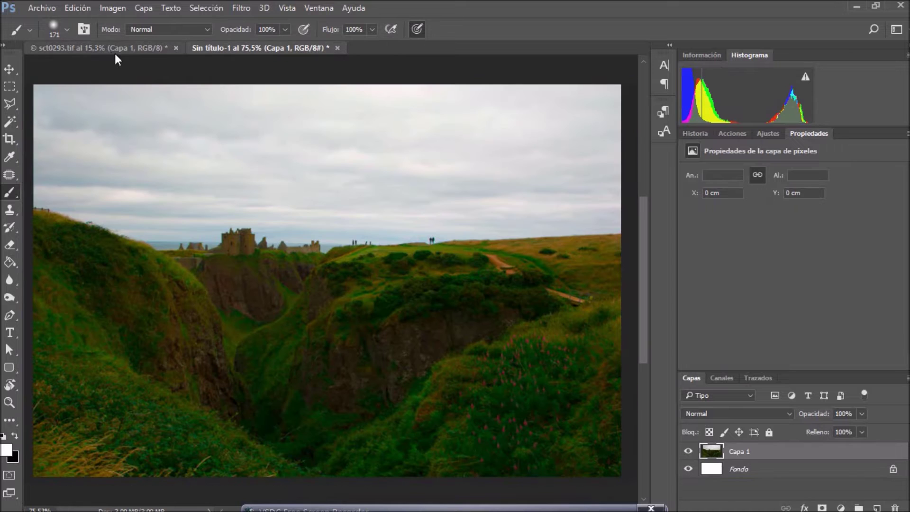
click(89, 48)
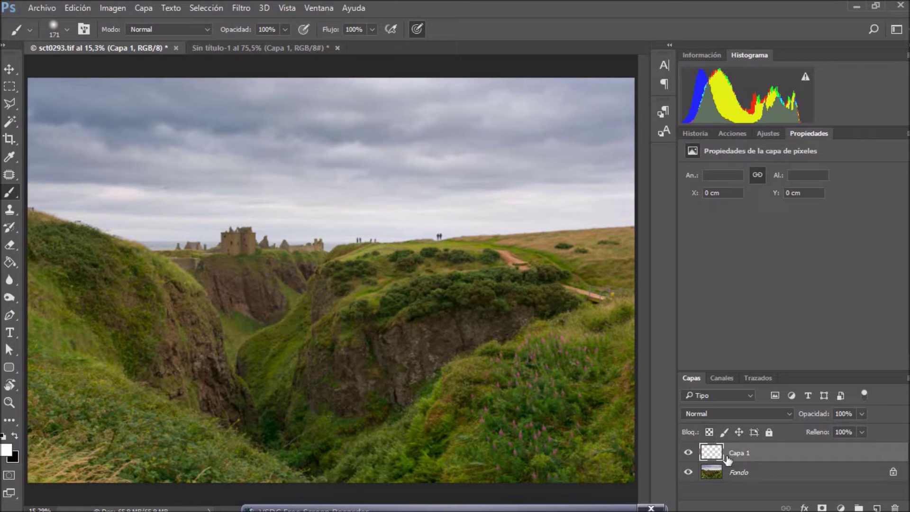
drag(183, 300, 573, 332)
key(ctrl+z)
click(227, 47)
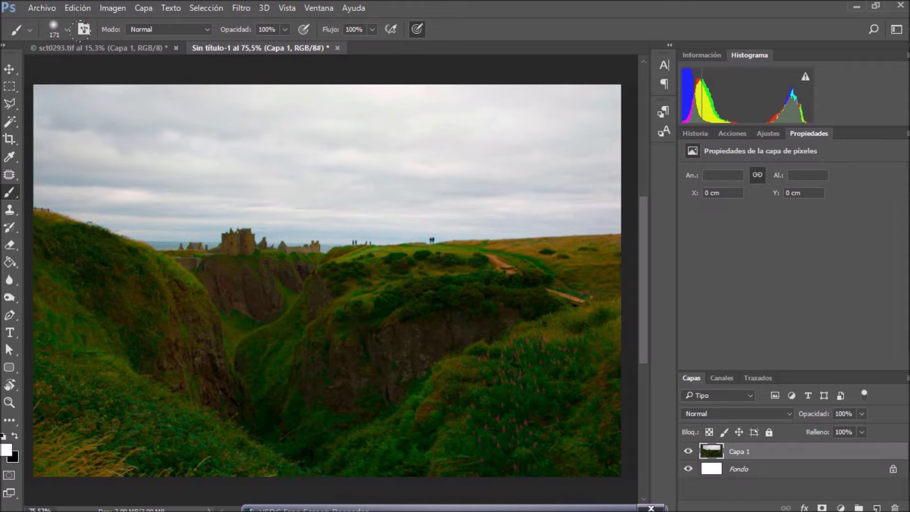
- On sct0293.tif, paint and undo demonstration loops around the castle and hilltop figures
click(83, 45)
click(249, 230)
drag(209, 263, 284, 280)
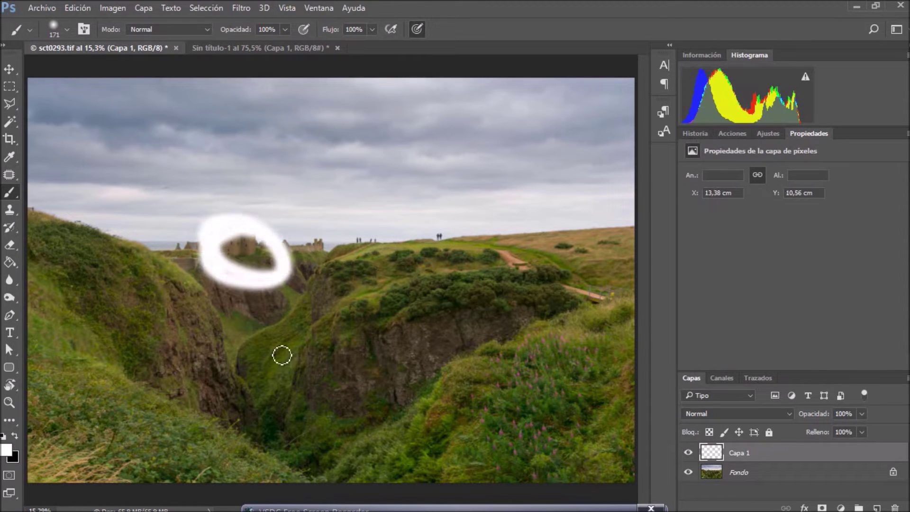
key(ctrl+z)
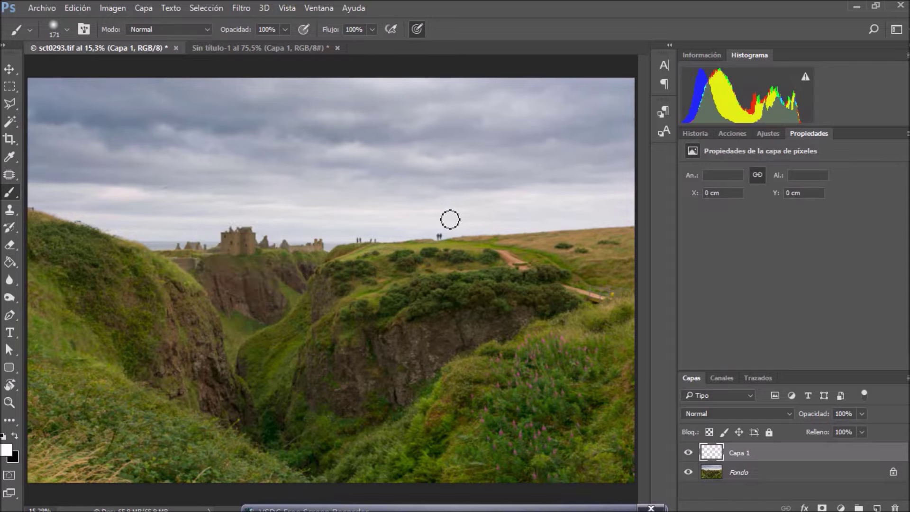
drag(449, 217, 411, 232)
key(ctrl+z)
- Paint and undo demonstration wavy and arc strokes across the sky
drag(97, 118, 265, 196)
mouse_move(306, 155)
mouse_down()
mouse_move(497, 138)
mouse_move(616, 163)
mouse_up()
key(ctrl+z)
mouse_move(138, 239)
mouse_down()
mouse_move(234, 187)
mouse_move(382, 239)
mouse_up()
key(ctrl+z)
mouse_move(100, 231)
mouse_down()
mouse_move(463, 175)
mouse_move(576, 228)
mouse_up()
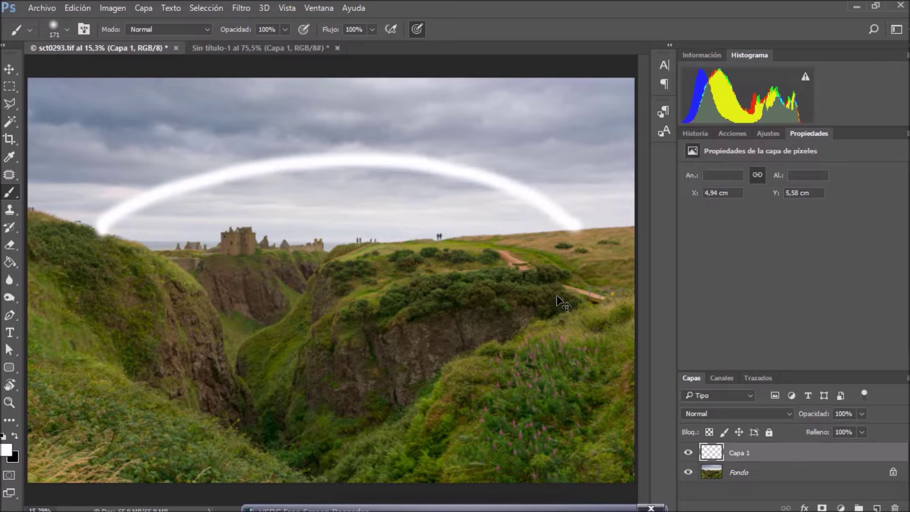
key(ctrl+z)
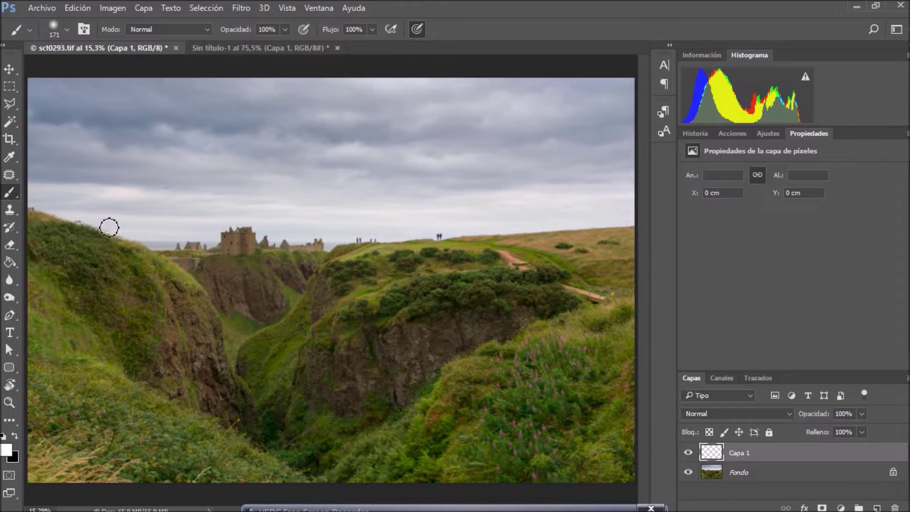
- Paint and undo ellipse, loop and spiral strokes, then delete the empty Capa 1 layer
drag(107, 222, 69, 227)
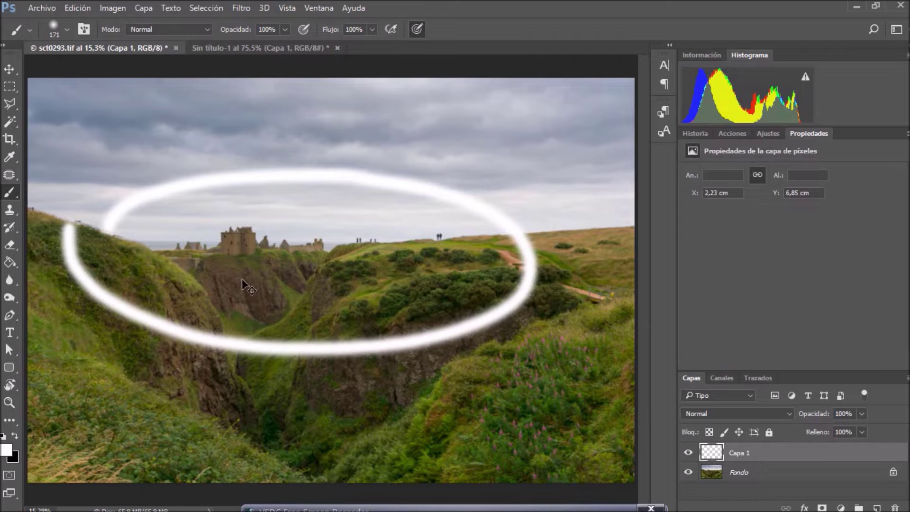
key(ctrl+z)
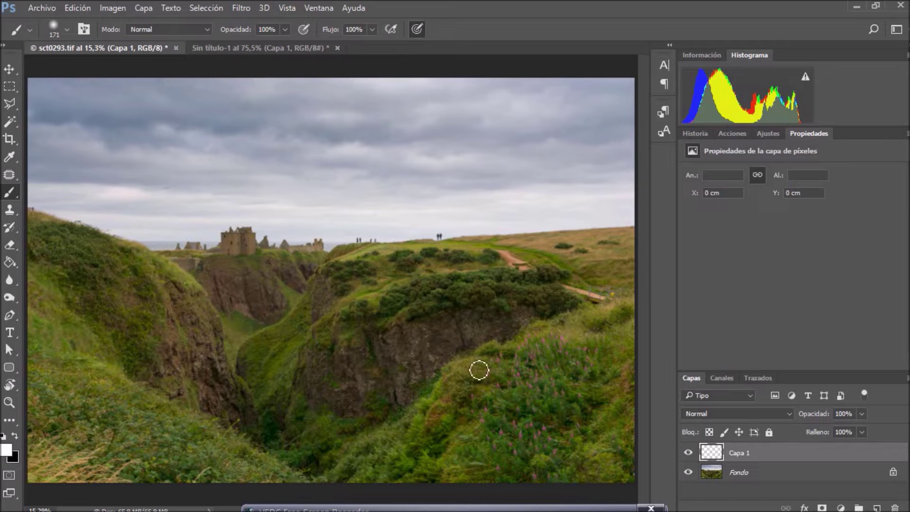
drag(179, 260, 186, 244)
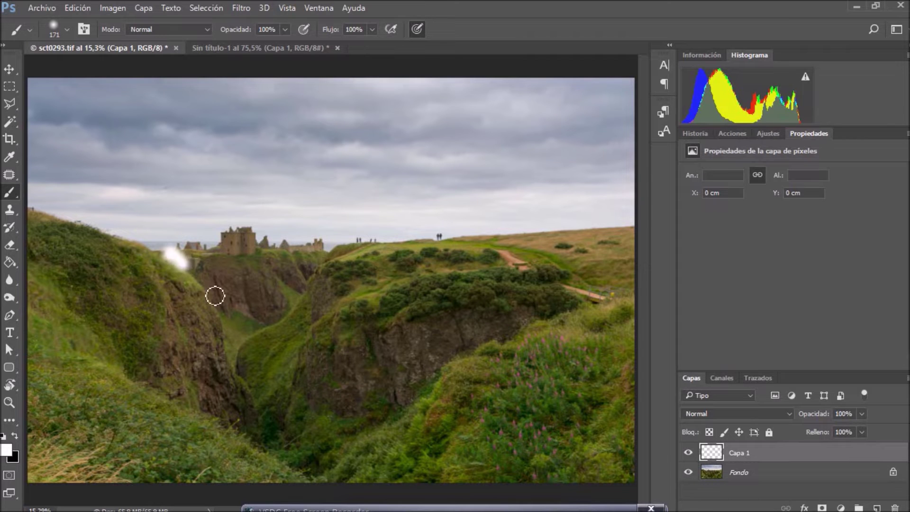
key(ctrl+z)
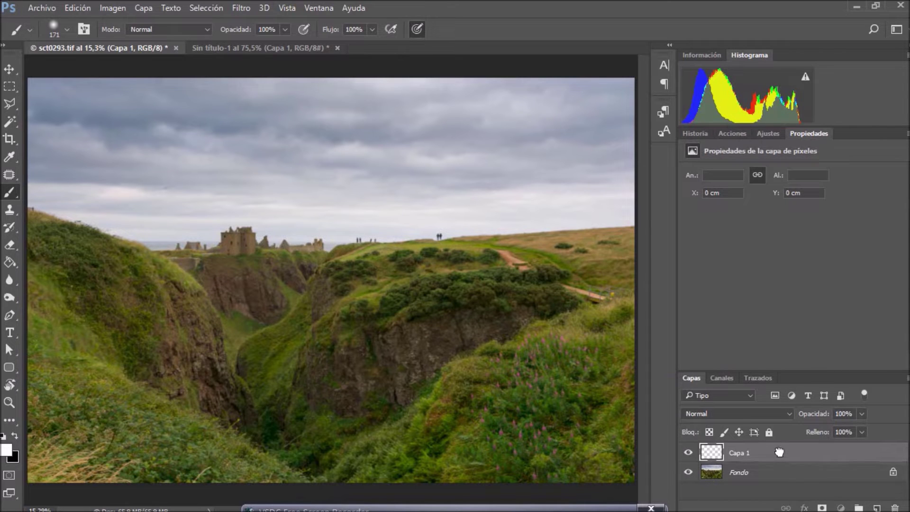
mouse_move(421, 379)
mouse_down()
mouse_move(460, 305)
mouse_move(564, 396)
mouse_up()
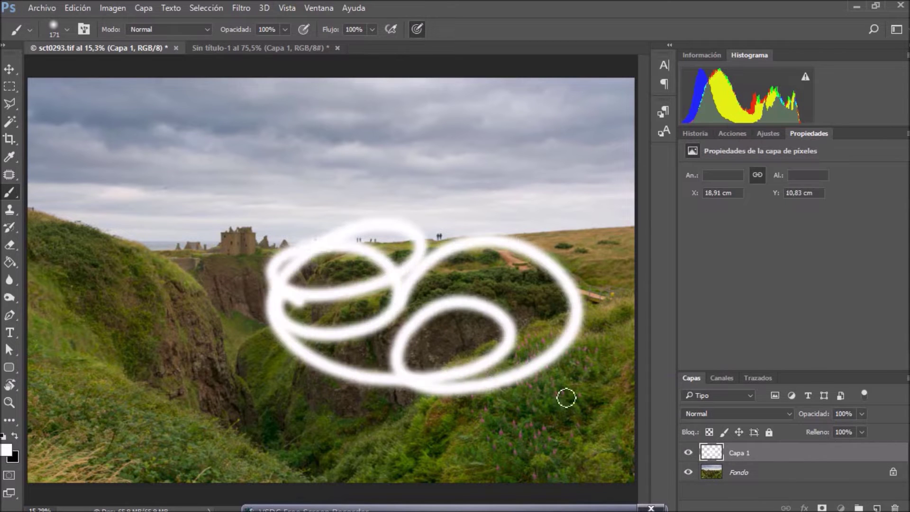
key(ctrl+z)
drag(819, 453, 894, 507)
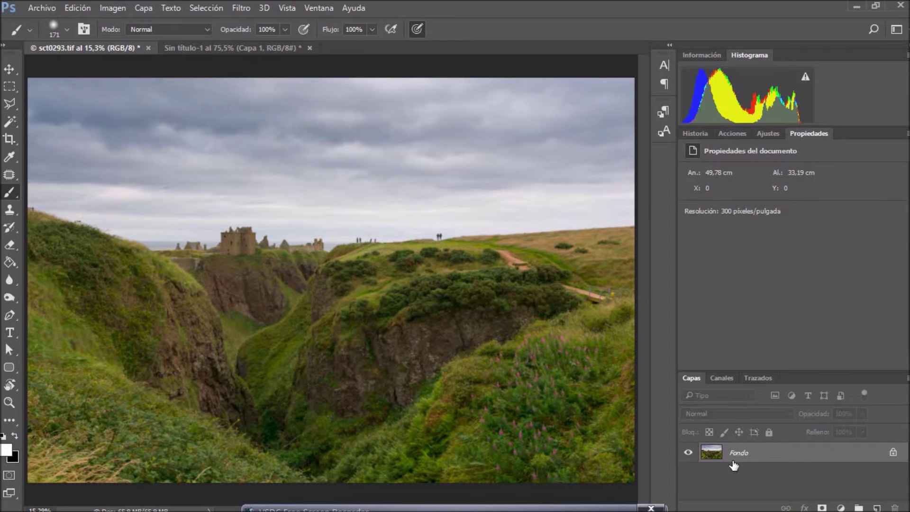
- Create the Curvas 1 layer from the Curves option of the adjustment-layer menu
click(840, 508)
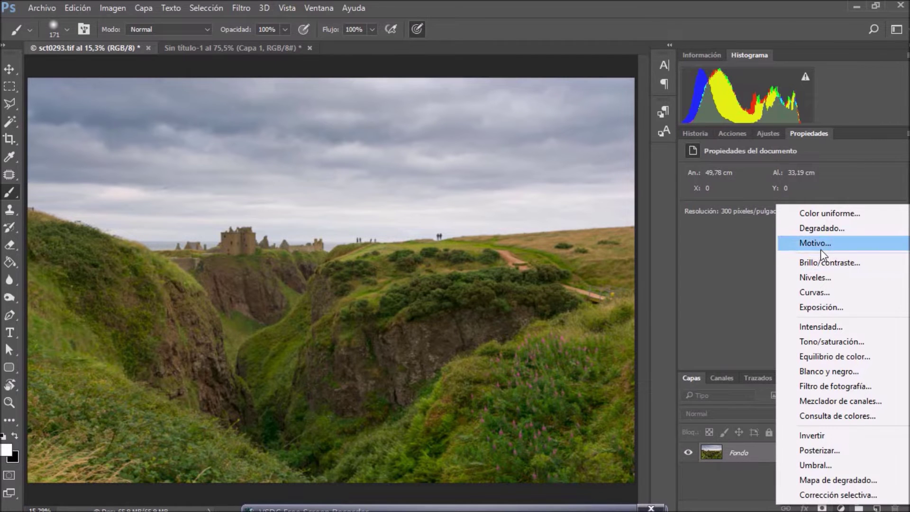
click(824, 293)
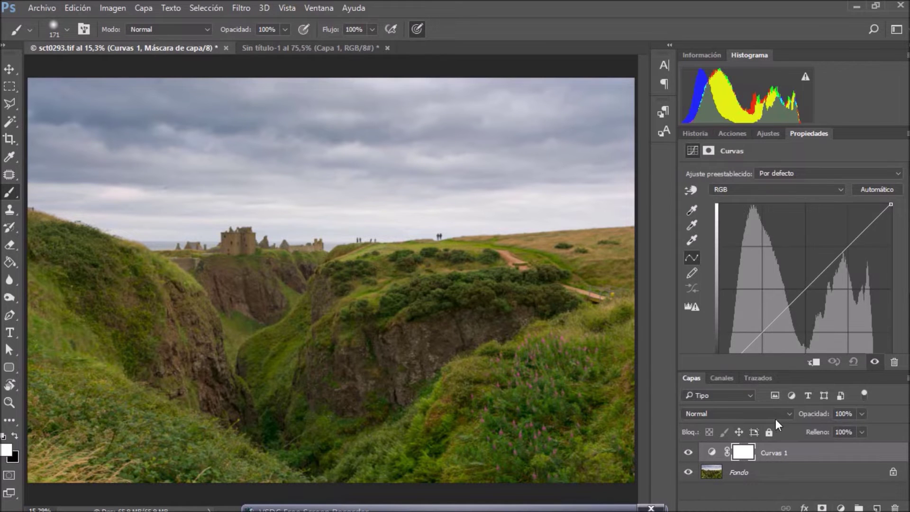
- Set Curvas 1's blend mode to Multiplicar and toggle its visibility to compare the darkening
click(788, 413)
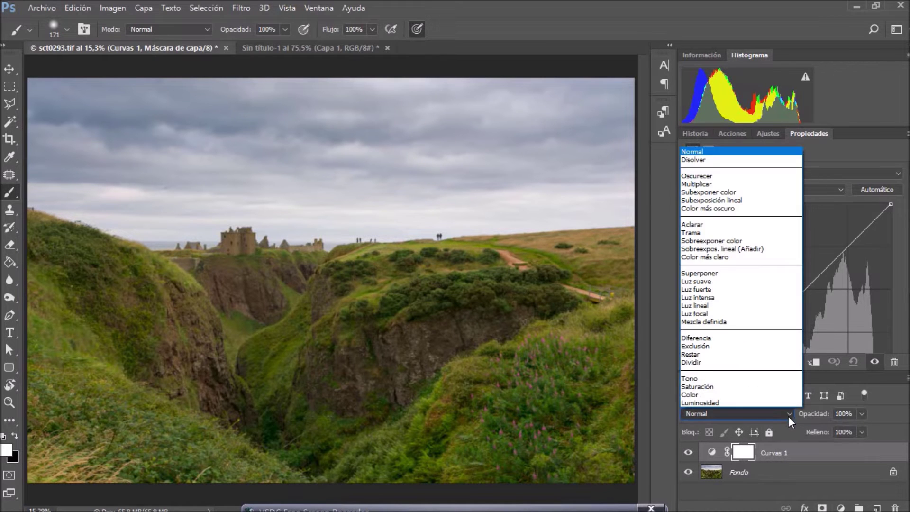
click(734, 186)
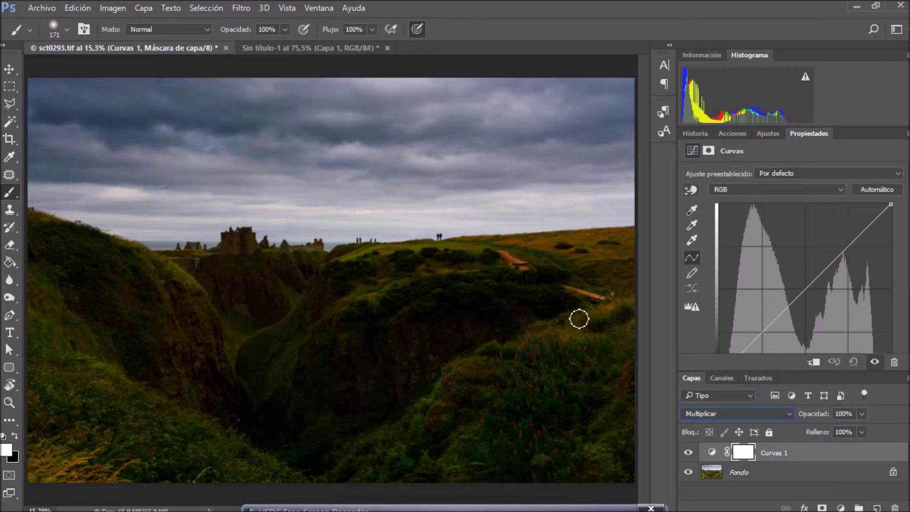
click(688, 452)
click(689, 455)
click(688, 453)
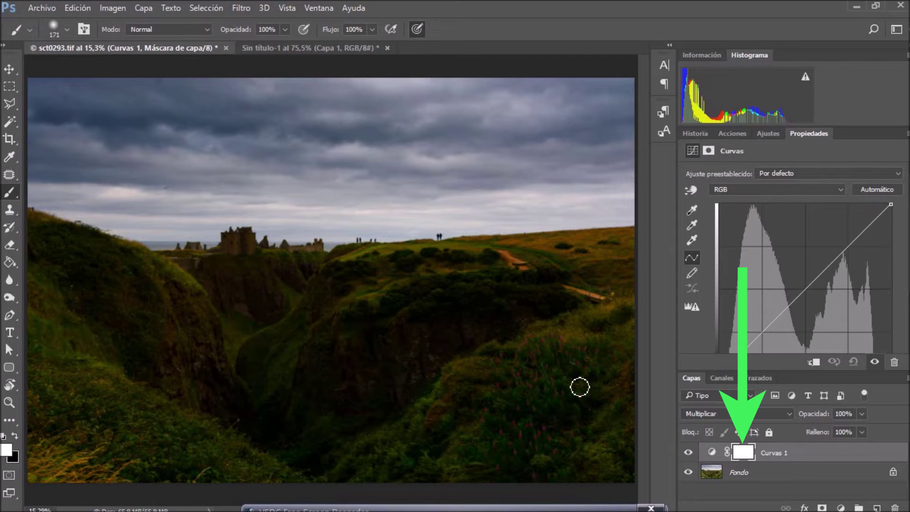
key(ctrl+i)
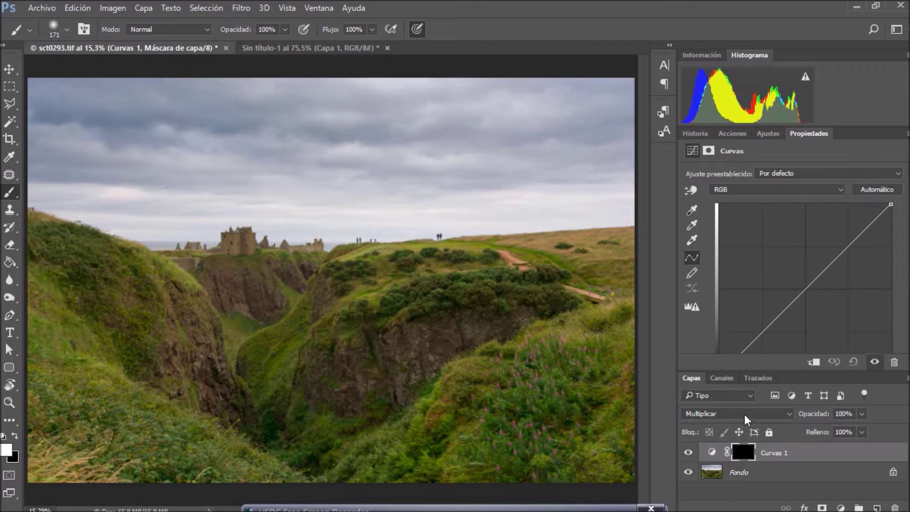
key(ctrl+i)
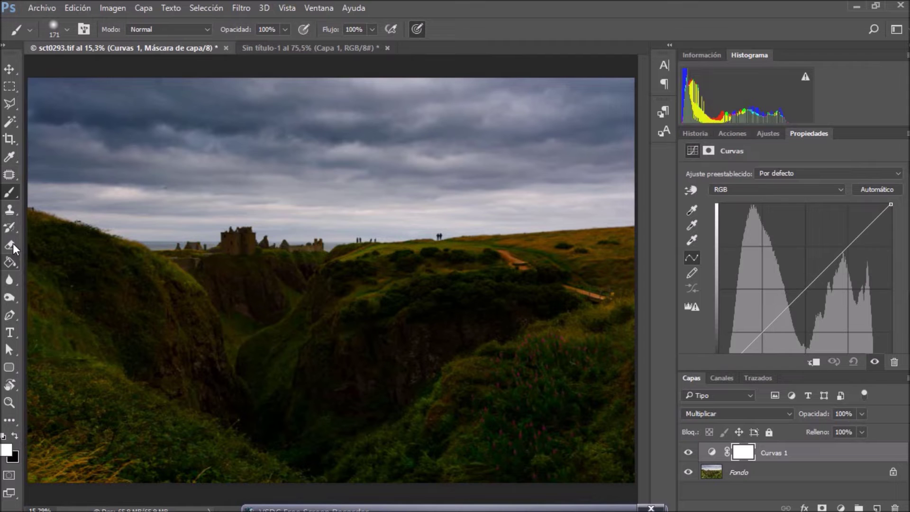
click(66, 32)
- Set a 0% hardness, 3228 px brush and paint black into the Curvas 1 mask centre
click(72, 103)
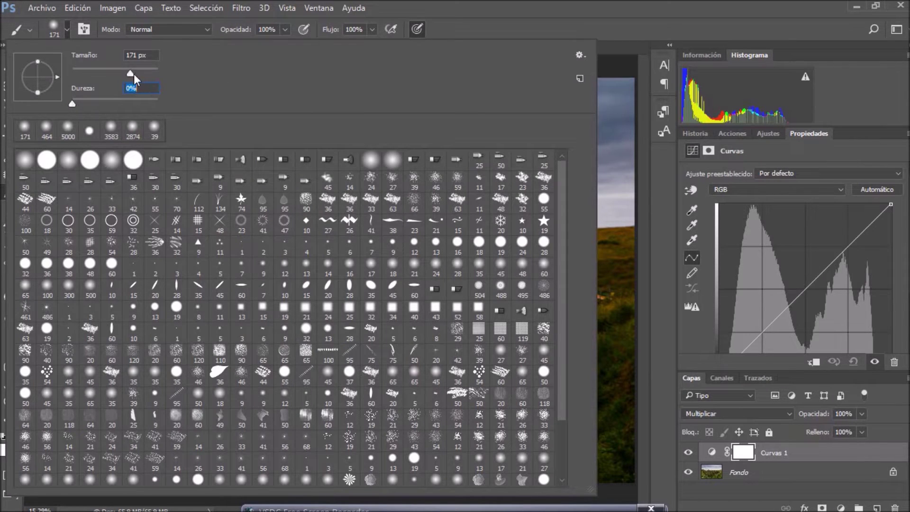
drag(152, 72, 154, 73)
click(443, 7)
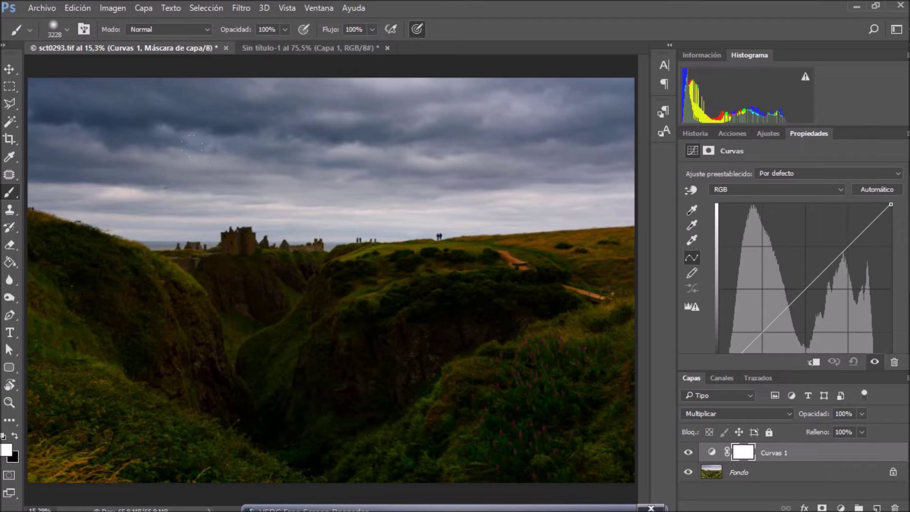
key(x)
click(337, 258)
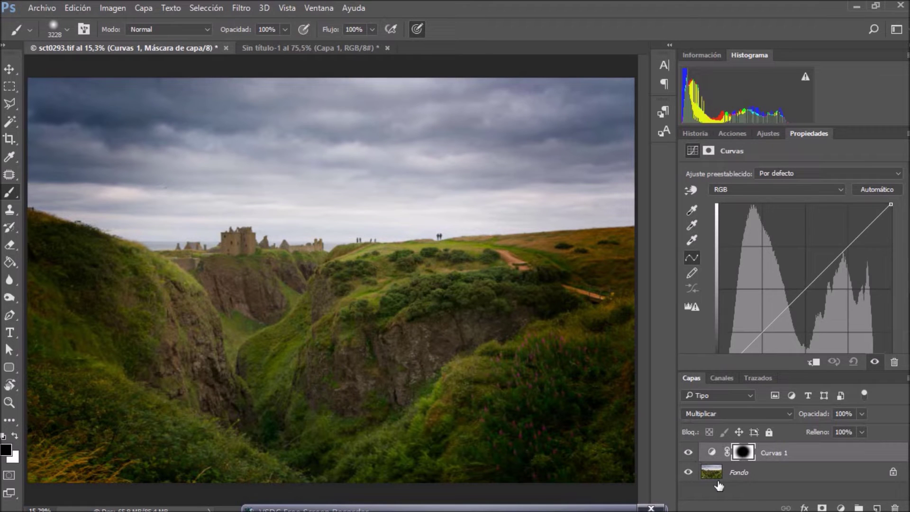
- Refill the Curvas 1 mask with white, then brush black over the central valley
key(g)
click(14, 435)
click(289, 341)
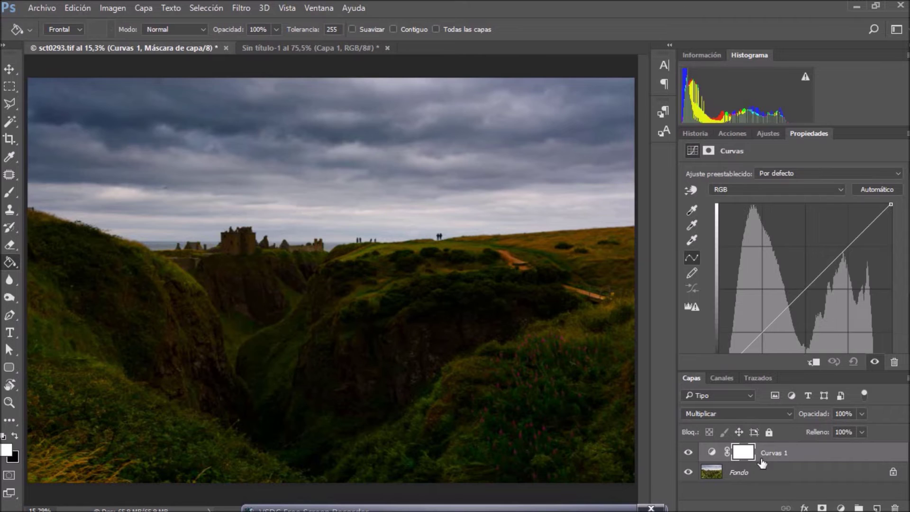
key(ctrl+minus)
key(ctrl+minus)
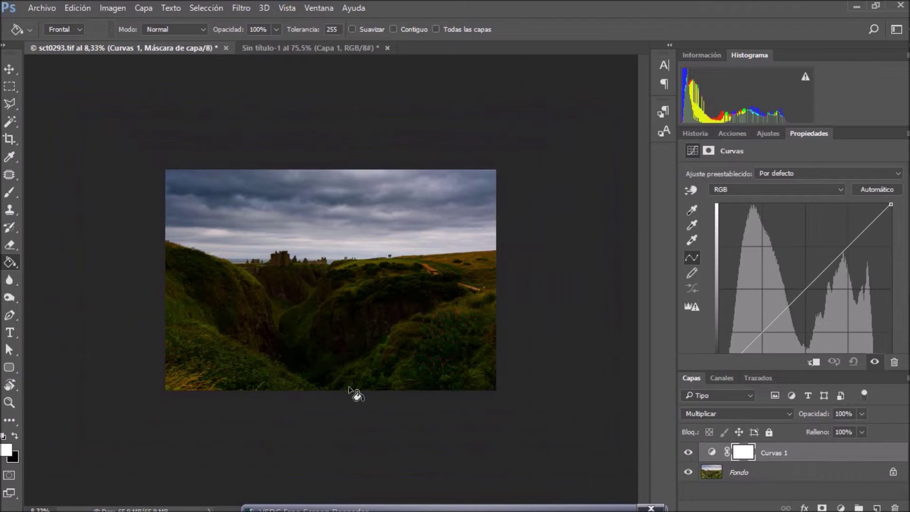
key(b)
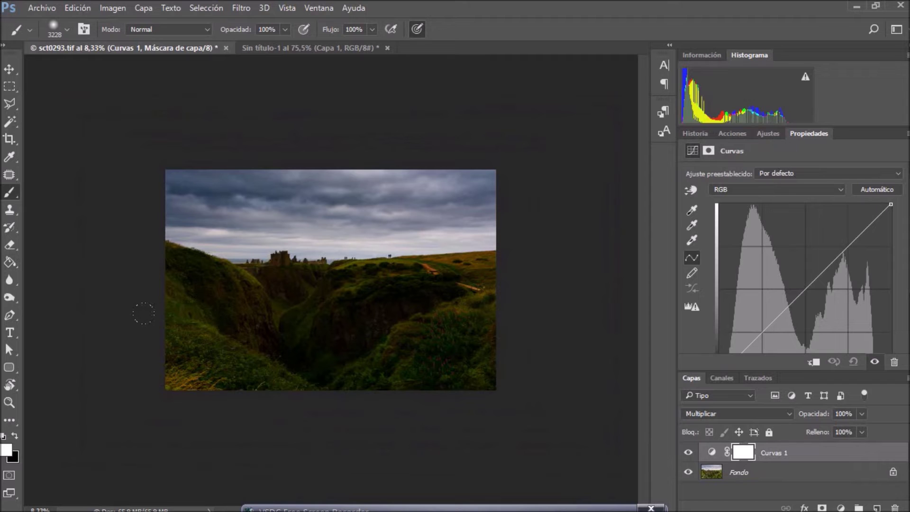
key(x)
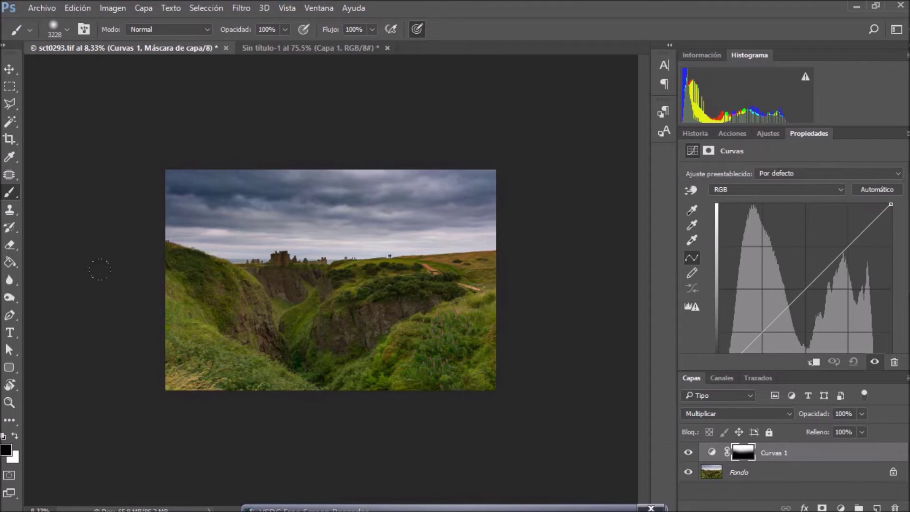
drag(280, 349, 316, 314)
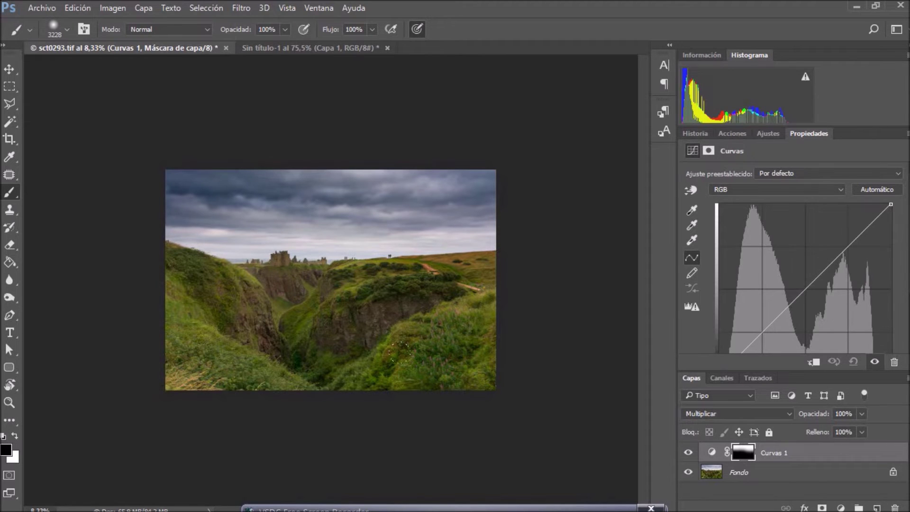
- Compare Curvas 1 on and off, lower its opacity to 80%, and set white as foreground
scroll(460, 412, up, 3)
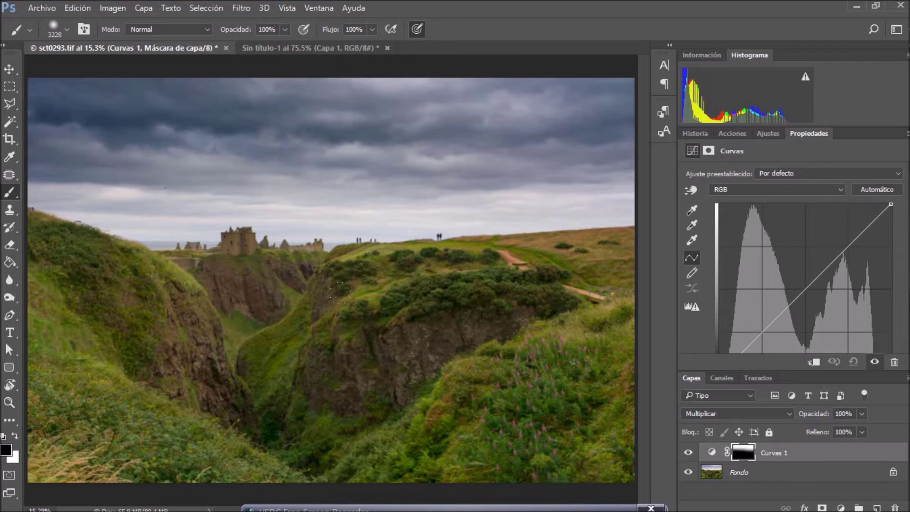
click(687, 452)
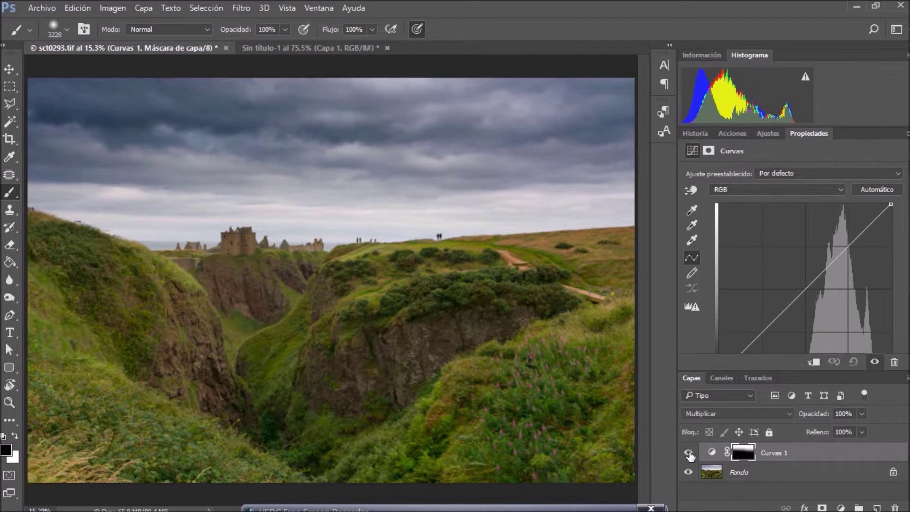
click(687, 452)
click(861, 414)
drag(858, 431, 849, 431)
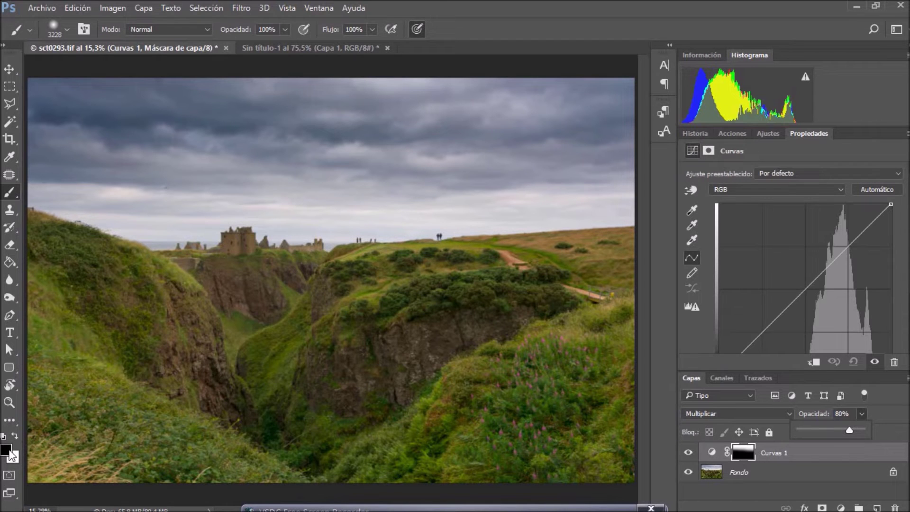
key(x)
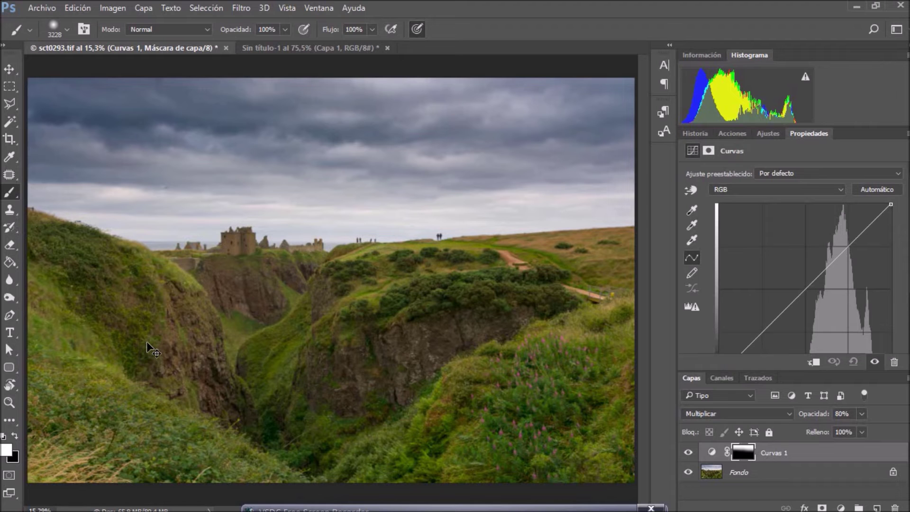
key(ctrl+minus)
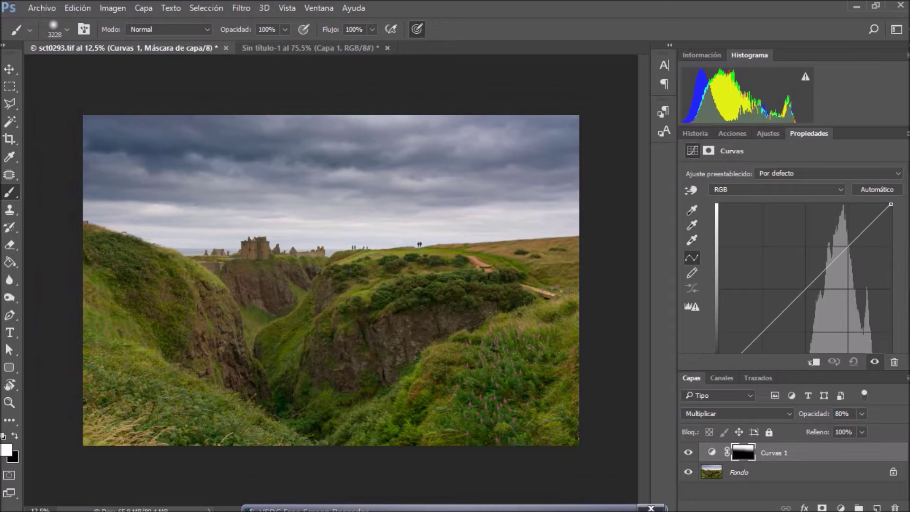
- Paint white on the Curvas 1 mask over the lower-left corner, undoing one stroke
mouse_move(100, 230)
mouse_down()
mouse_move(294, 249)
mouse_move(535, 253)
mouse_move(474, 270)
mouse_move(356, 332)
mouse_move(203, 327)
mouse_up()
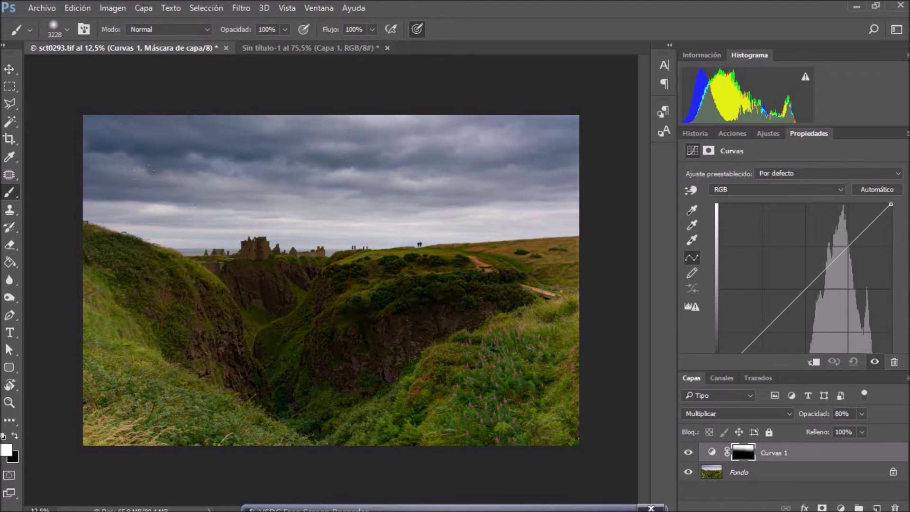
key(ctrl+z)
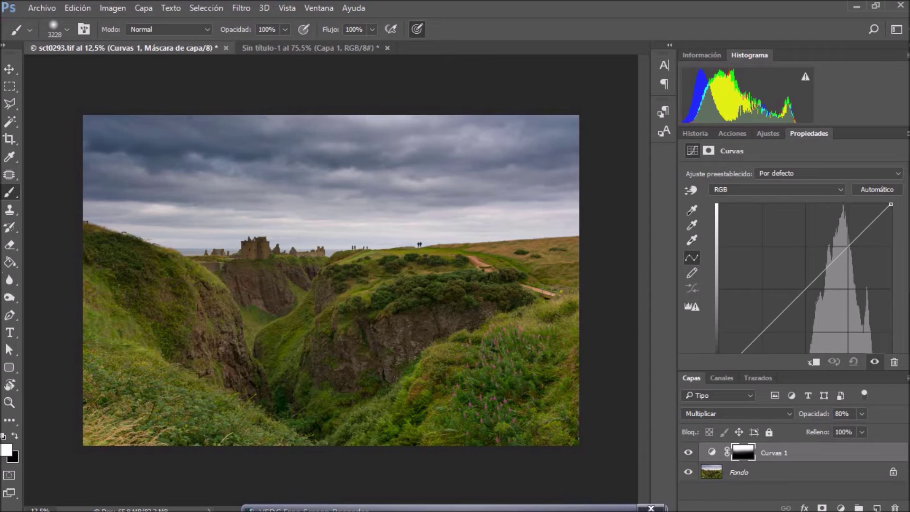
drag(156, 283, 128, 372)
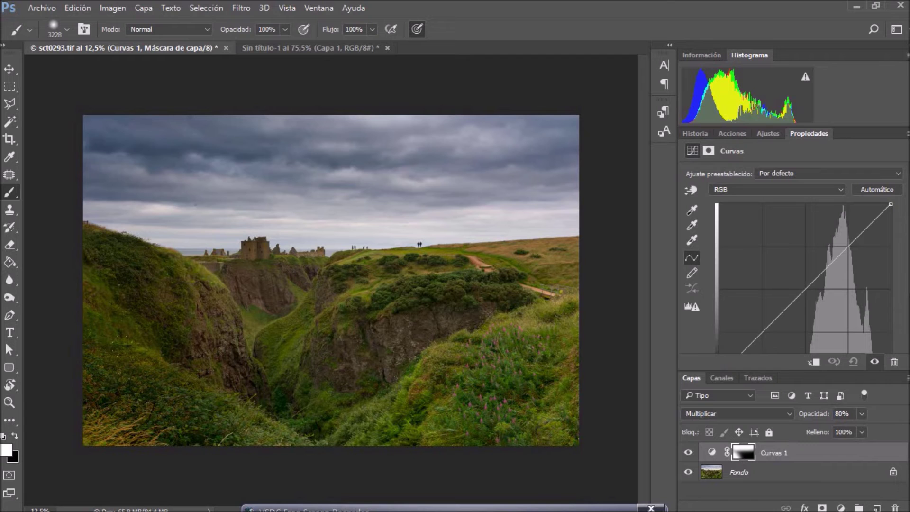
click(211, 440)
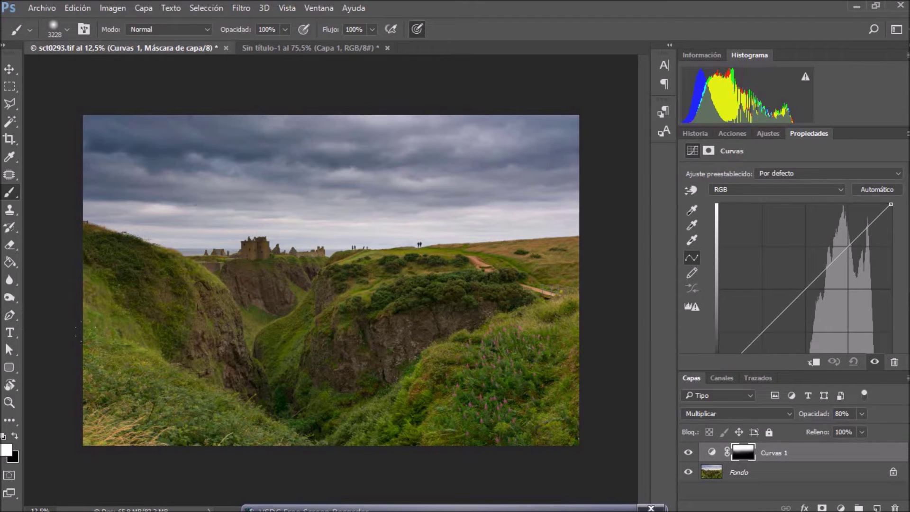
- Paint grey #737171 on the Curvas 1 mask over the bottom-left and bottom-right corners
click(7, 450)
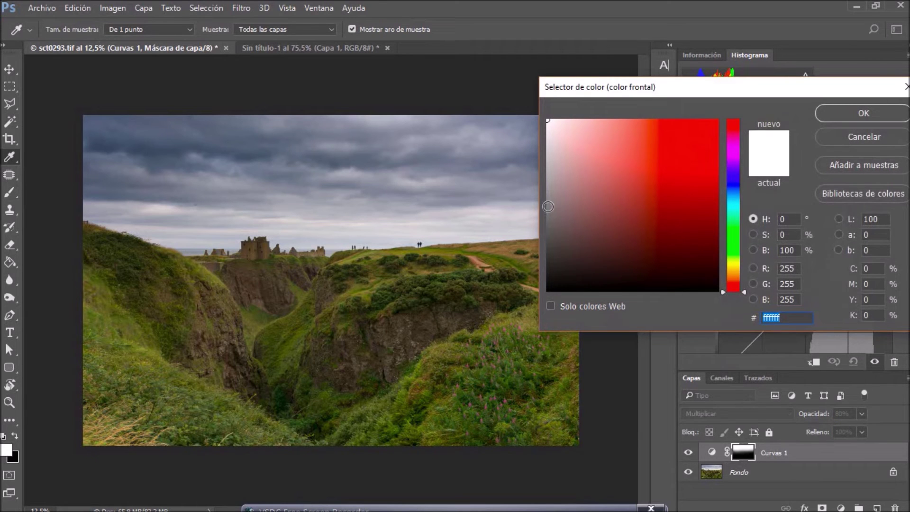
click(550, 213)
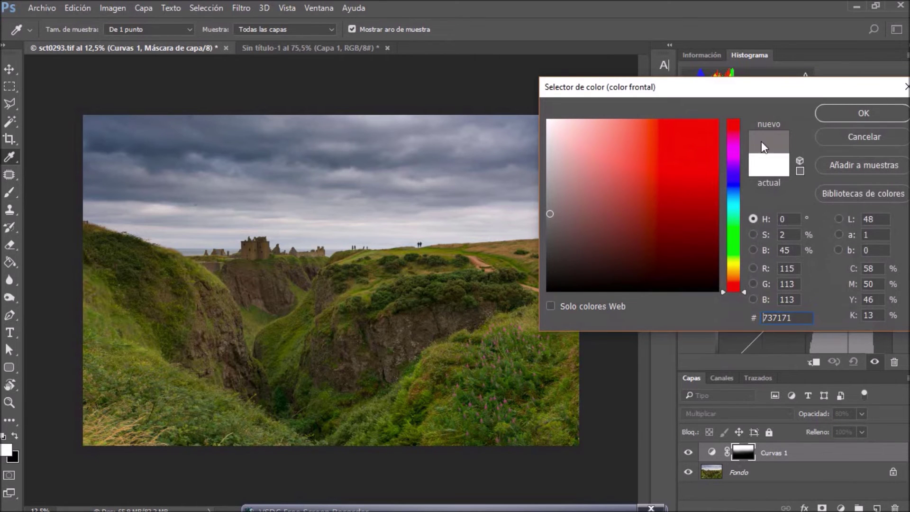
click(847, 113)
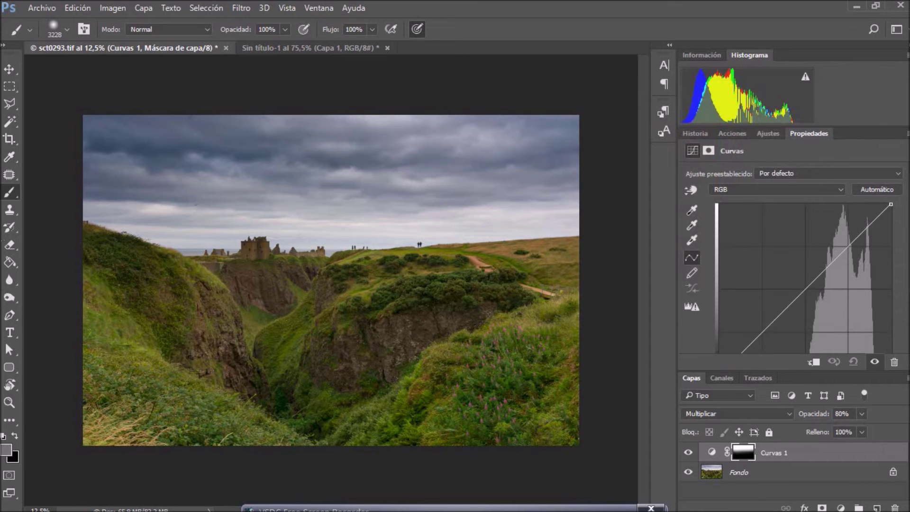
click(118, 374)
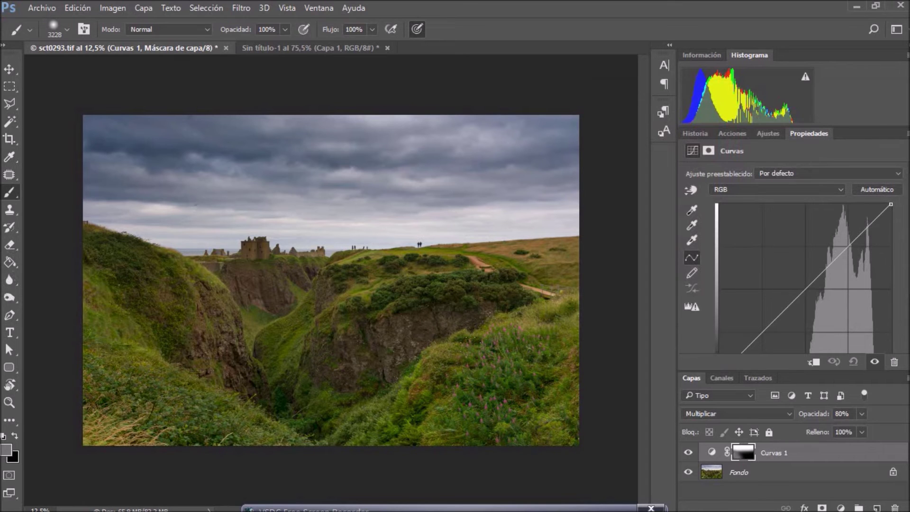
click(515, 360)
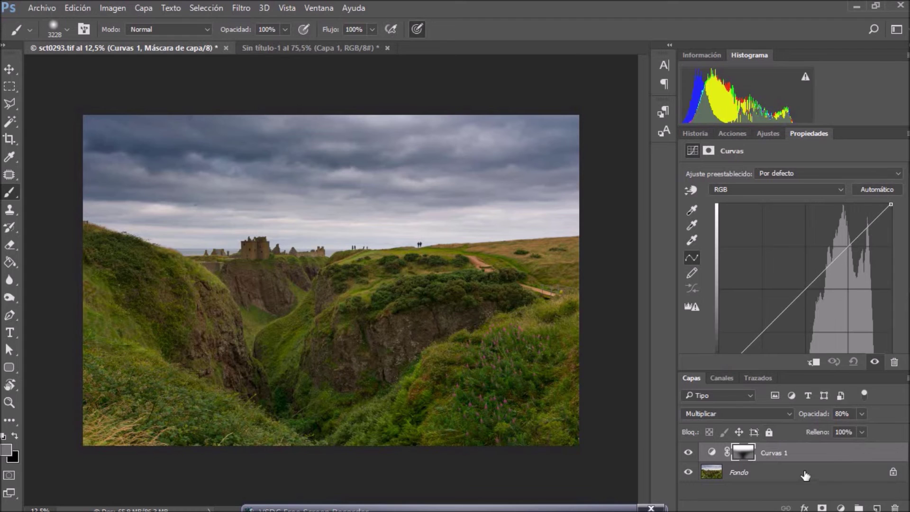
- Add Curvas 2 above Fondo, raise its curve midpoint to brighten, and invert its mask
click(732, 478)
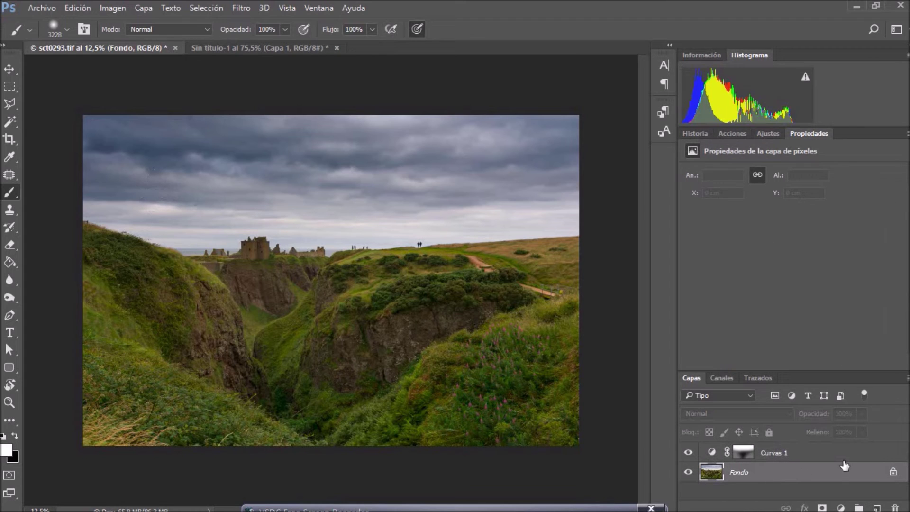
click(841, 507)
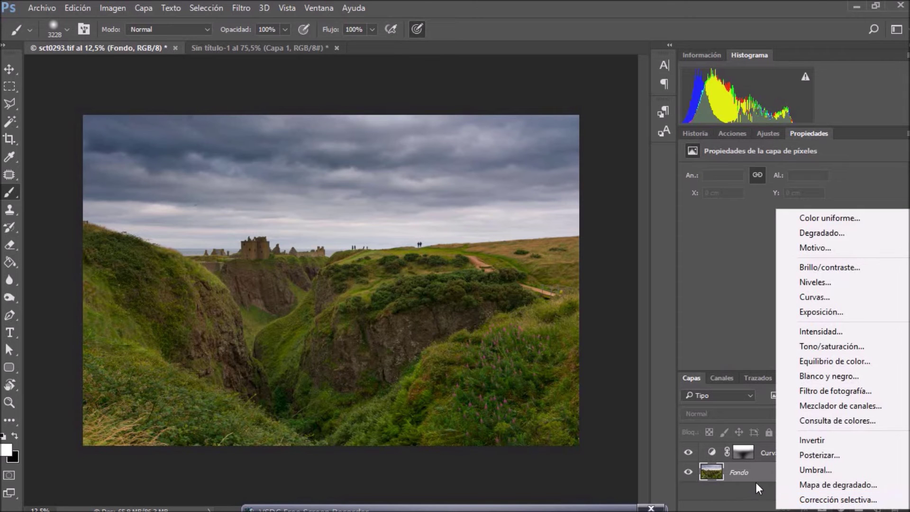
click(828, 296)
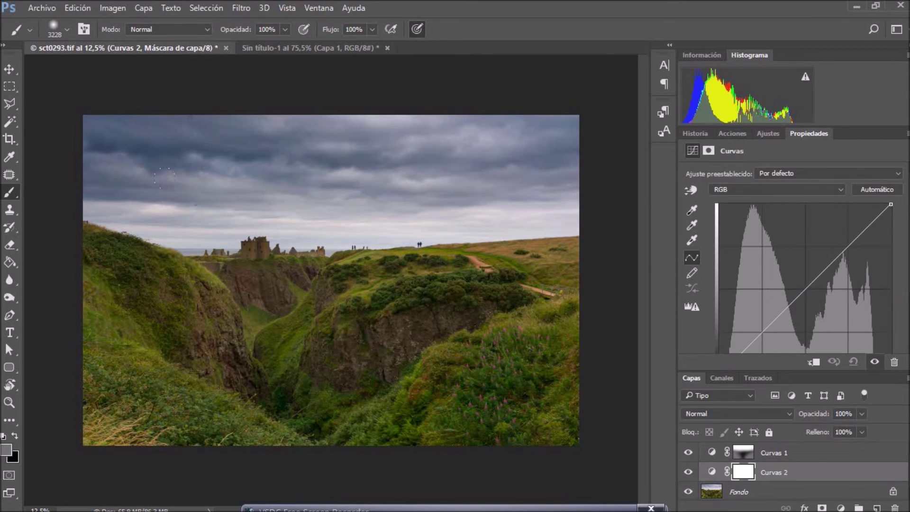
drag(806, 287, 805, 269)
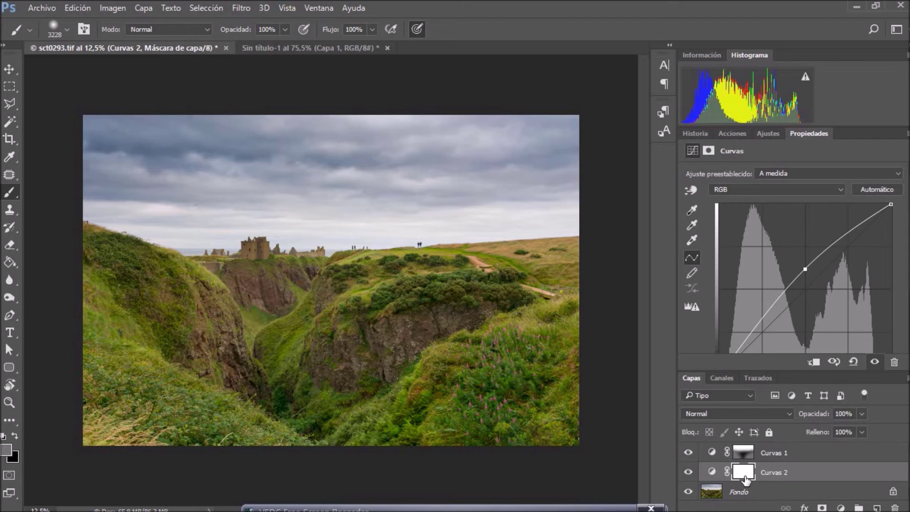
key(ctrl+i)
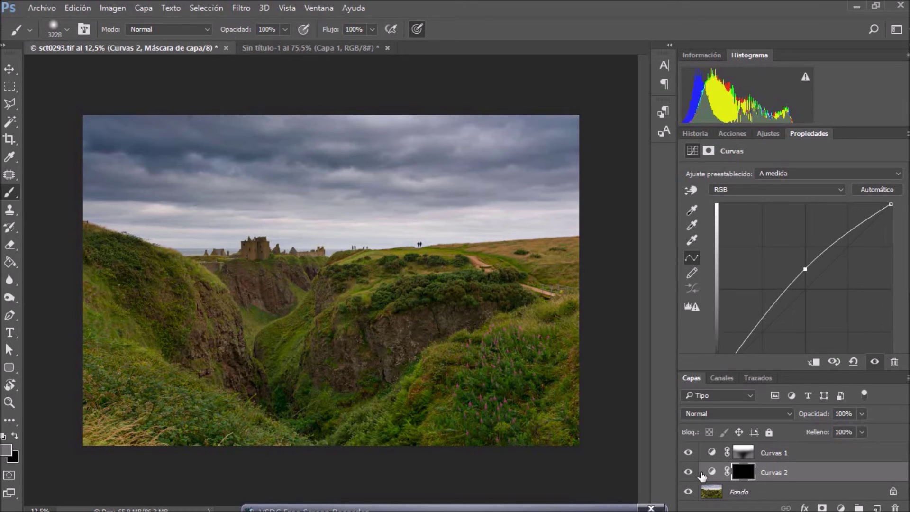
- Set the brush size to 1811 px
click(688, 472)
click(67, 29)
drag(157, 73, 144, 79)
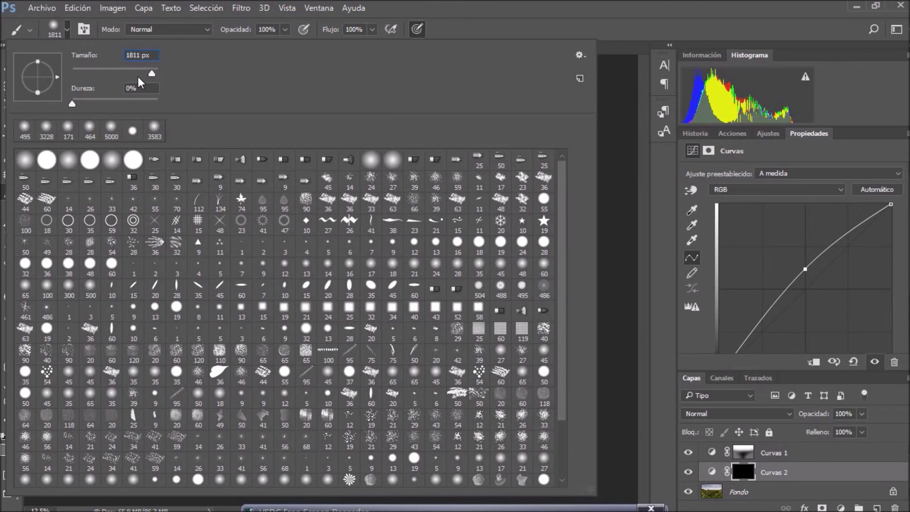
key(Return)
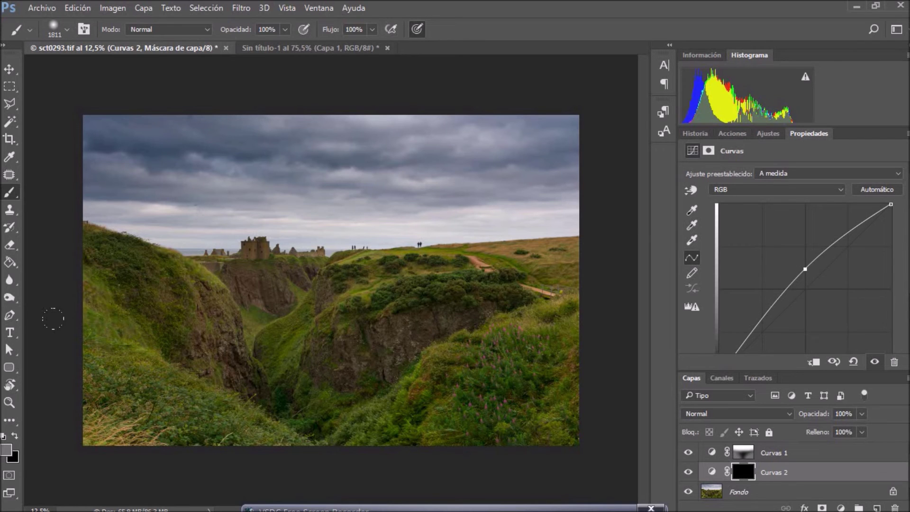
- On the Curvas 2 mask, paint white over the cliffs and castle and black over the sky
click(3, 436)
drag(214, 226, 173, 228)
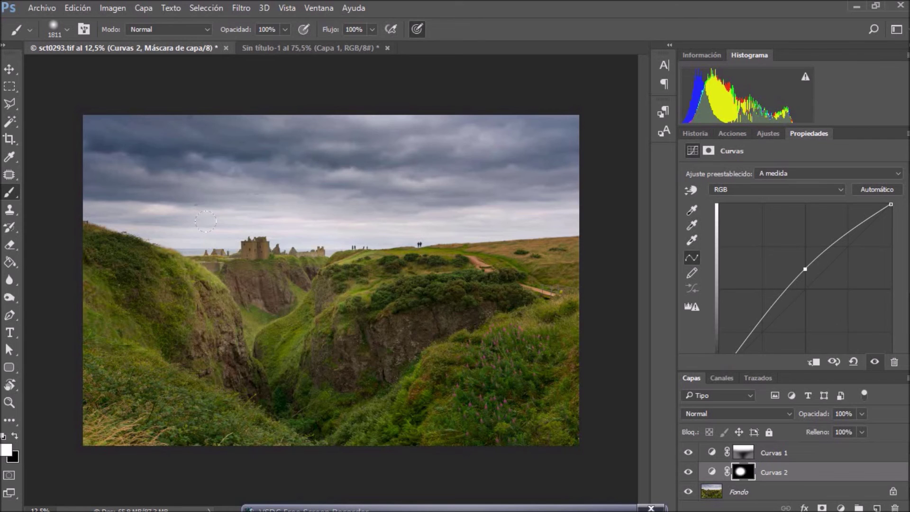
key(x)
drag(107, 140, 277, 135)
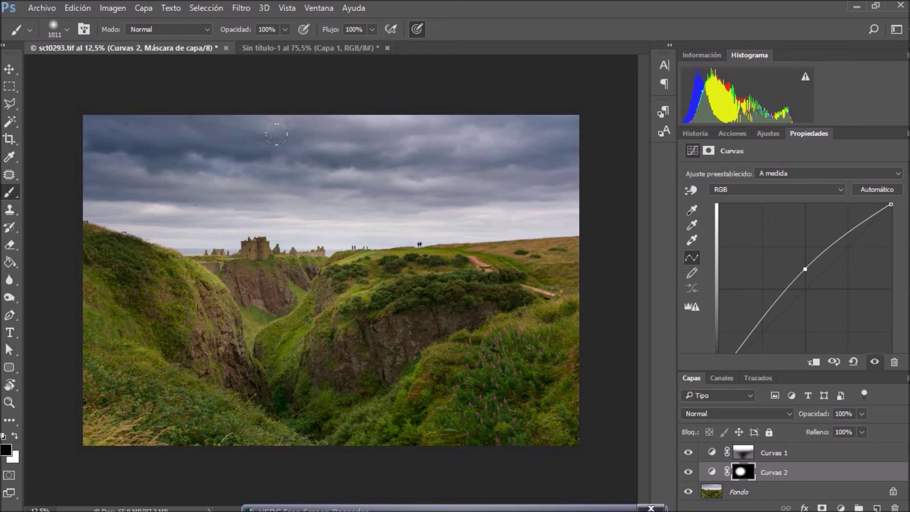
drag(173, 132, 352, 167)
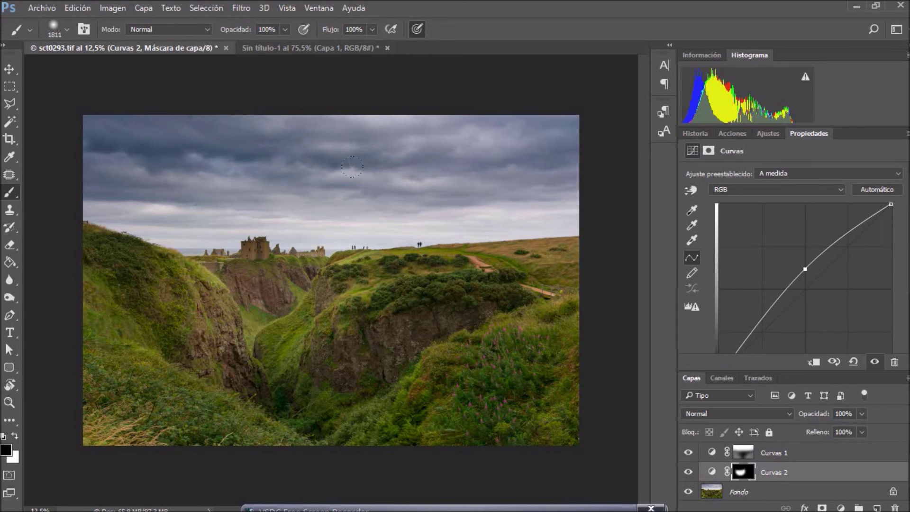
- Mask out a small gorge patch, then group Curvas 1 and Curvas 2 into Grupo 1
click(290, 350)
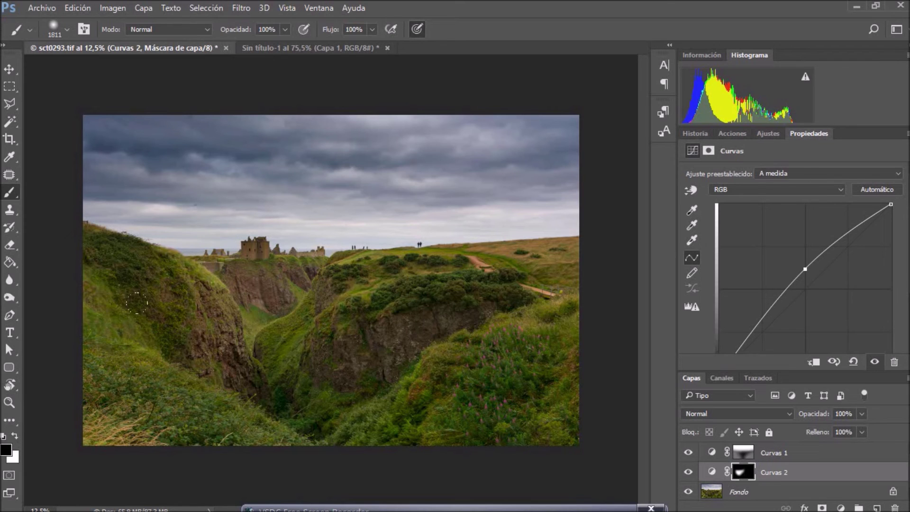
key(alt+bracketright)
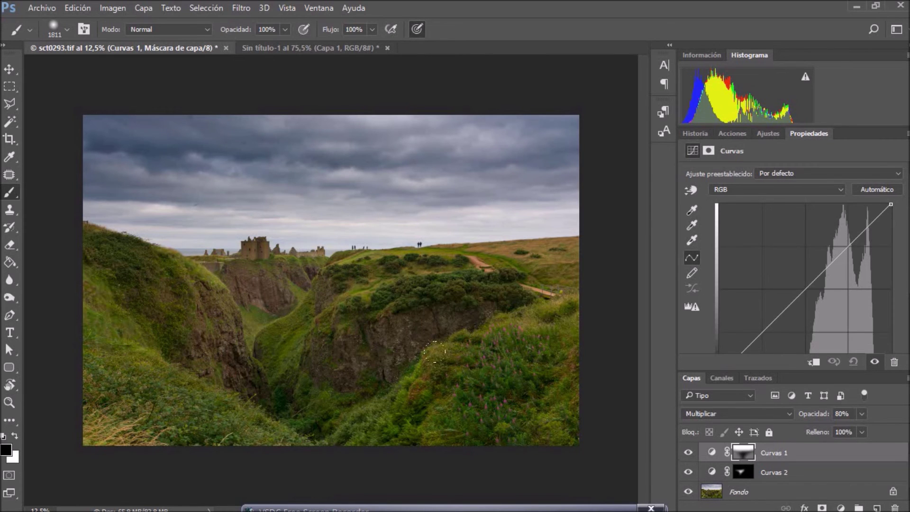
shift+click(817, 479)
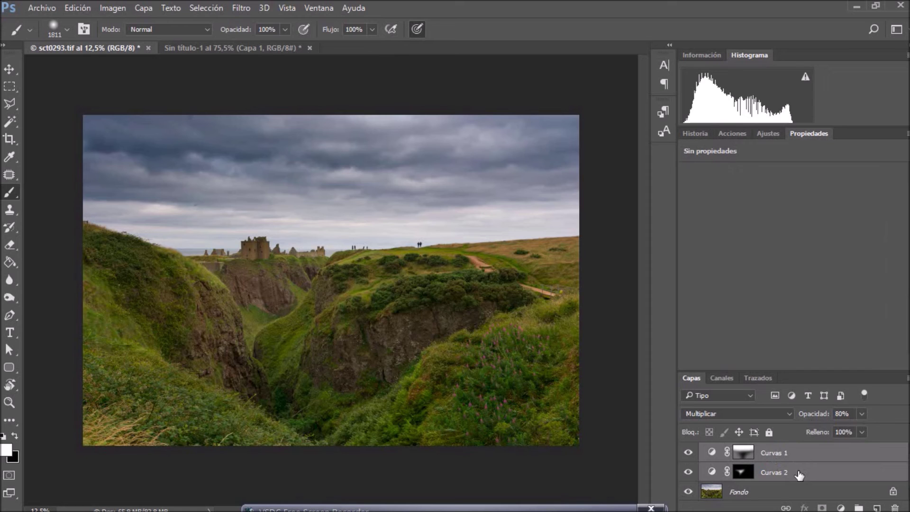
key(ctrl+g)
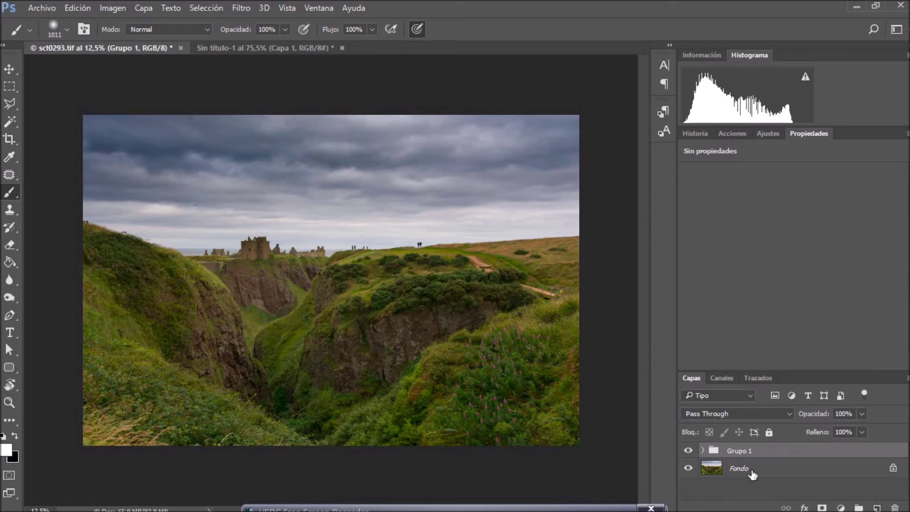
- Toggle Grupo 1's visibility to compare before and after, then expand the group
click(687, 451)
click(688, 451)
click(688, 451)
click(689, 453)
click(688, 451)
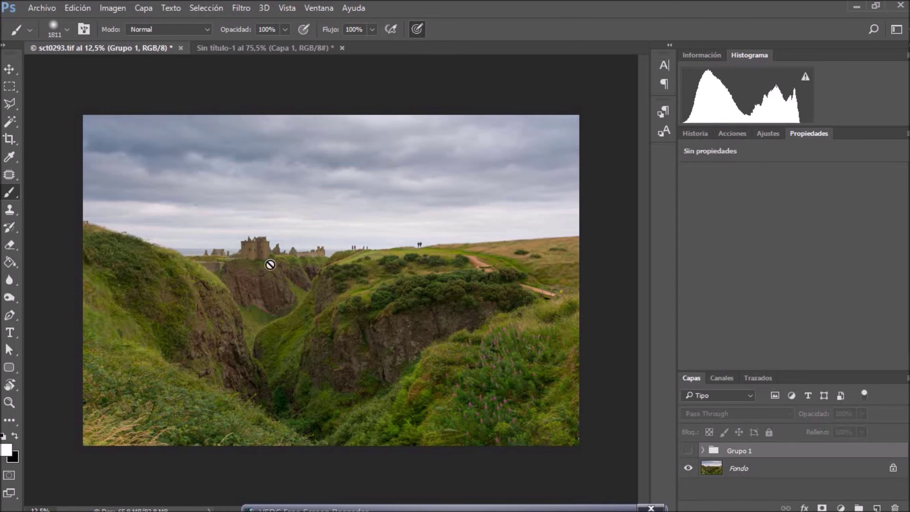
click(688, 450)
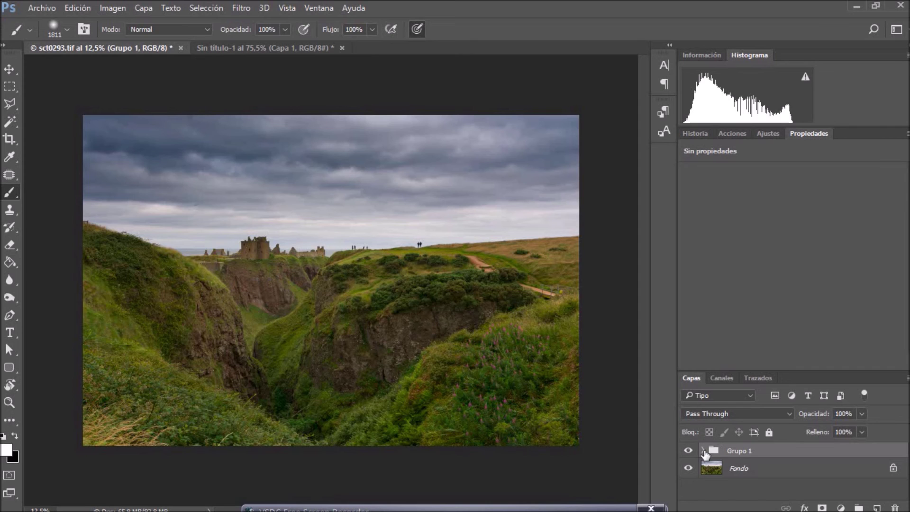
click(702, 451)
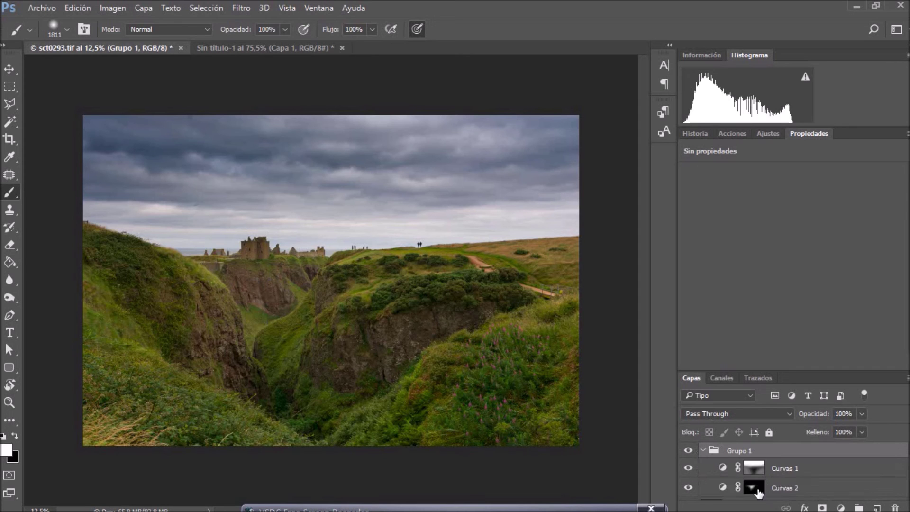
- Target Curvas 2's layer mask with a smaller brush and paint the castle in white
click(755, 488)
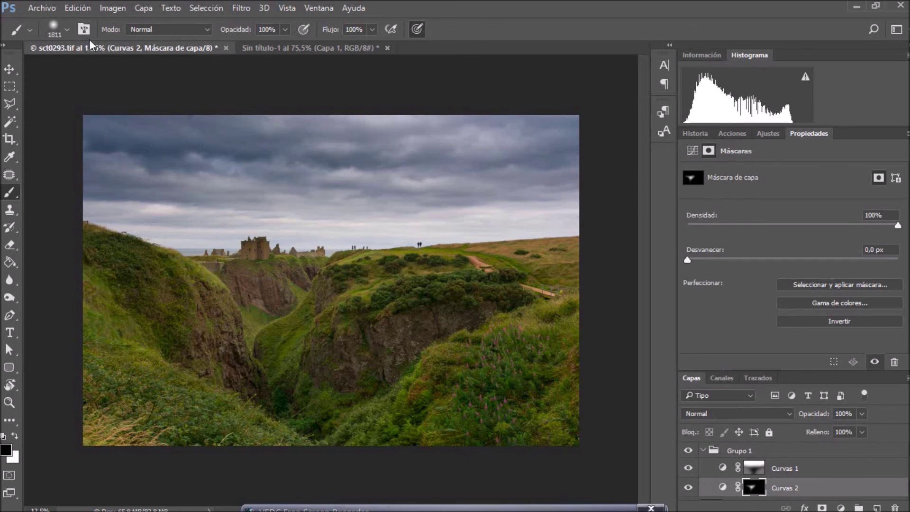
click(67, 29)
click(722, 488)
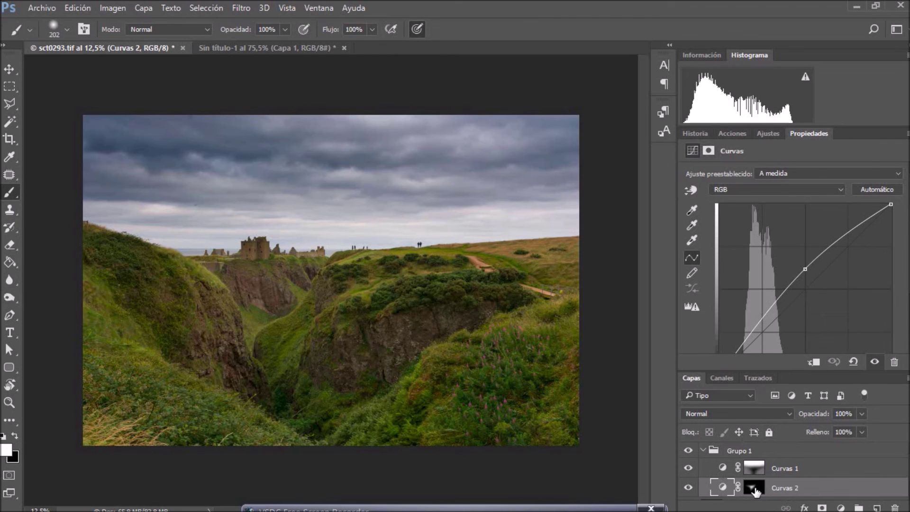
click(754, 487)
key(x)
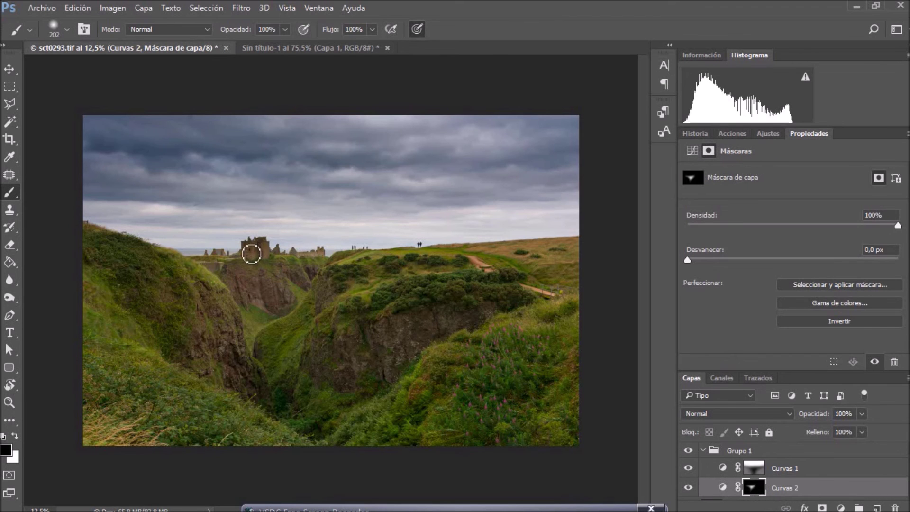
key(x)
drag(255, 256, 263, 248)
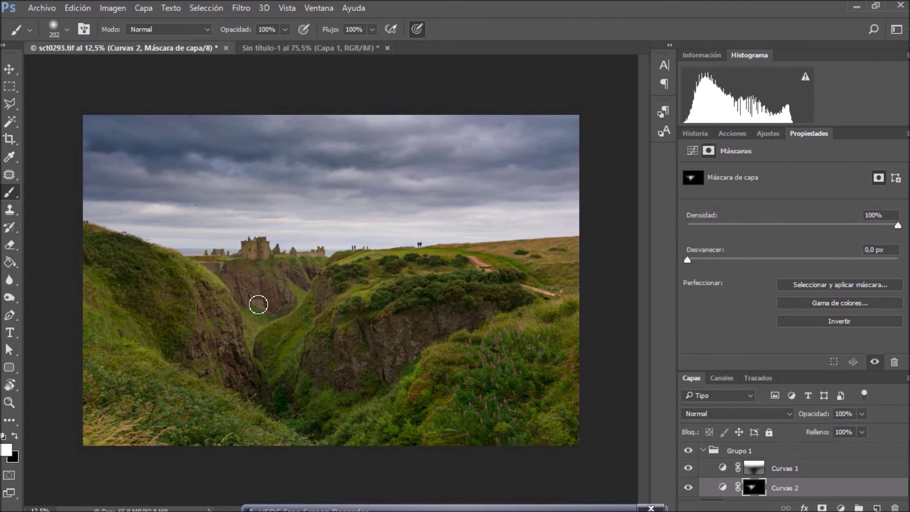
- Zoom in on the keep, paint white over the nearby ruins and grass, then fit the photo on screen
key(ctrl+1)
drag(223, 187, 473, 439)
mouse_move(130, 337)
mouse_down()
mouse_move(481, 304)
mouse_move(511, 273)
mouse_up()
drag(95, 332, 52, 303)
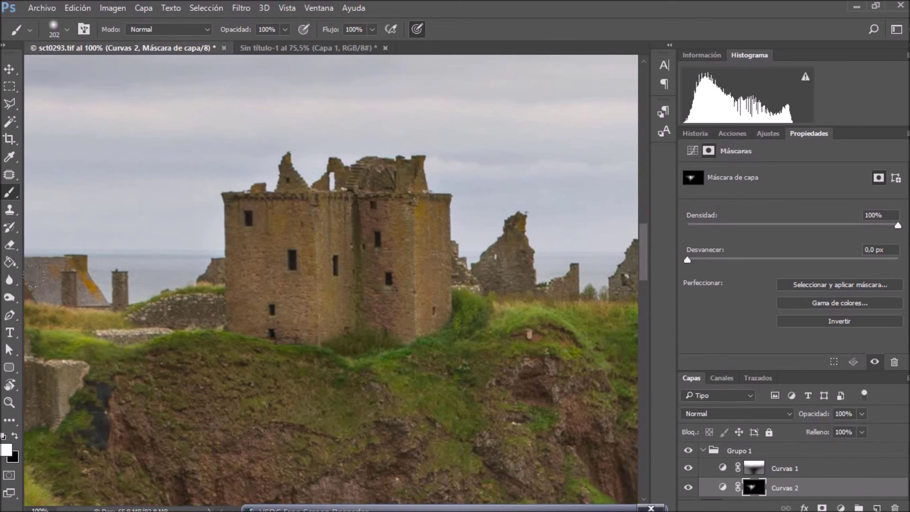
drag(467, 380, 183, 386)
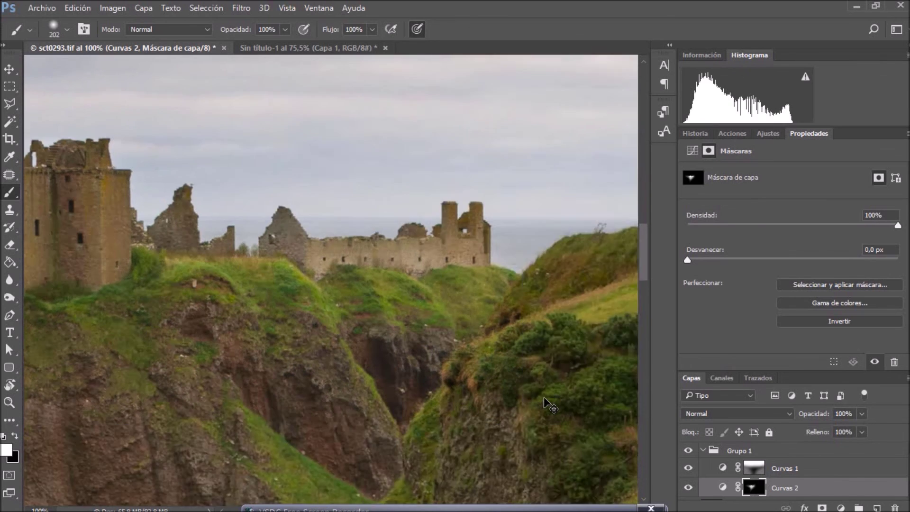
key(ctrl+0)
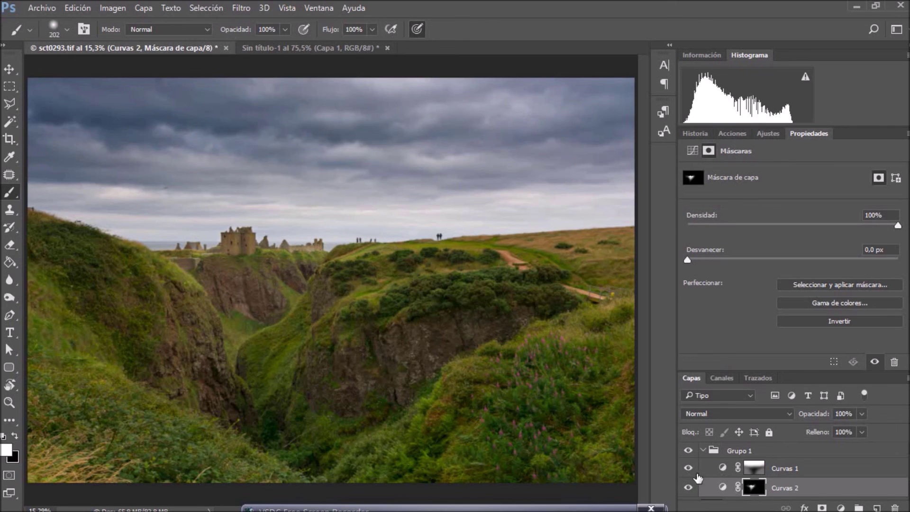
- Lower Curvas 2's opacity to 76%
click(862, 413)
drag(861, 431, 860, 430)
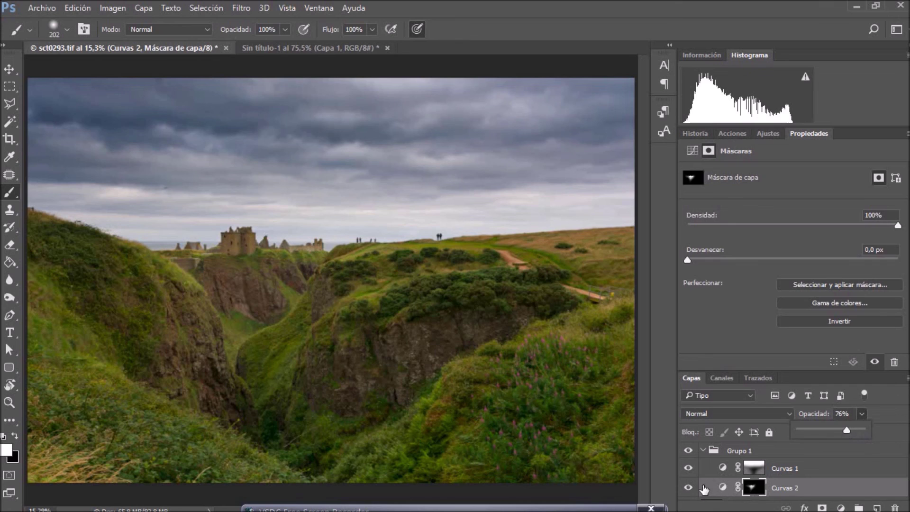
click(723, 486)
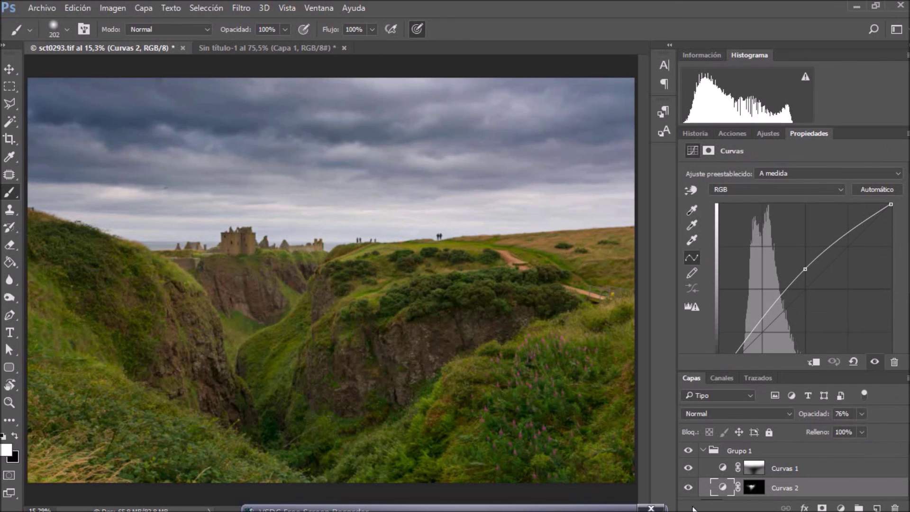
- Collapse Grupo 1 and toggle its visibility to compare before and after
double_click(768, 450)
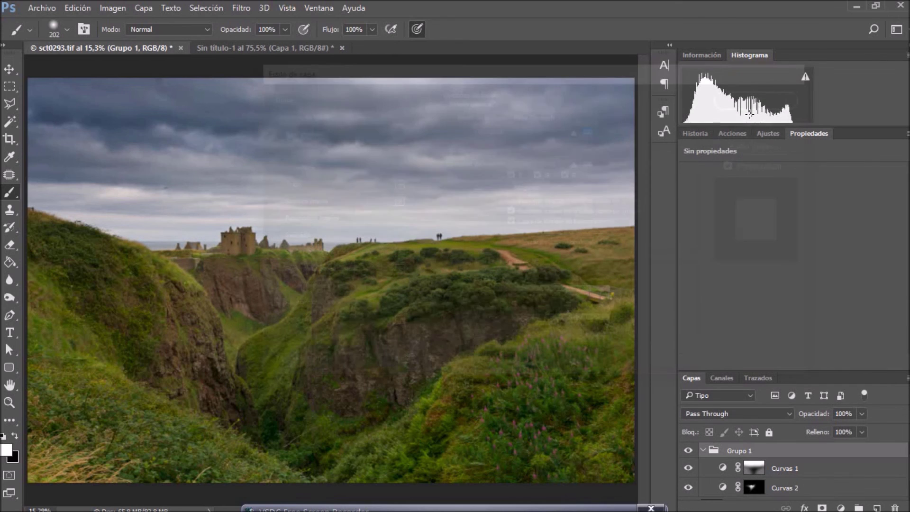
click(702, 450)
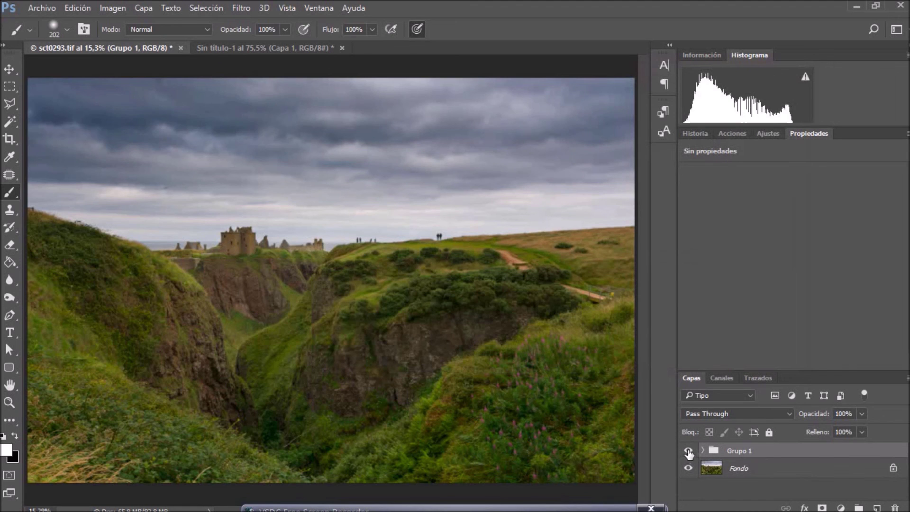
click(688, 451)
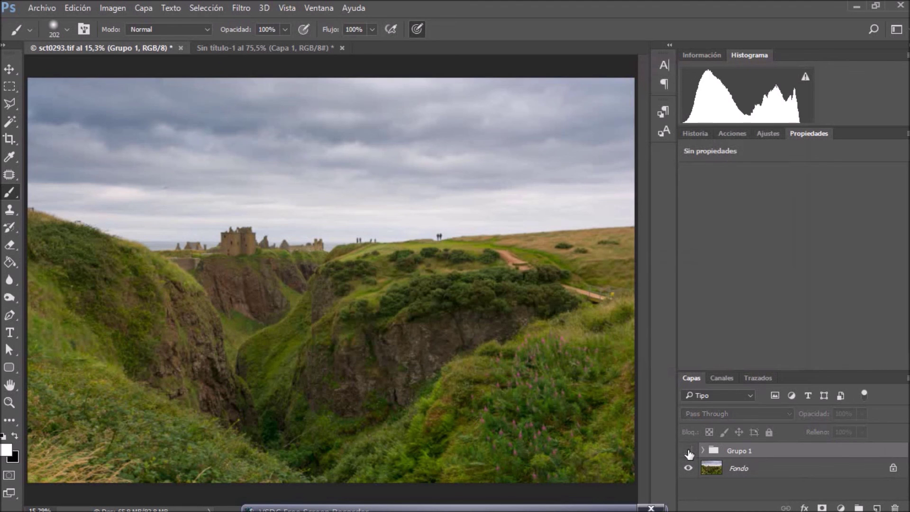
click(687, 452)
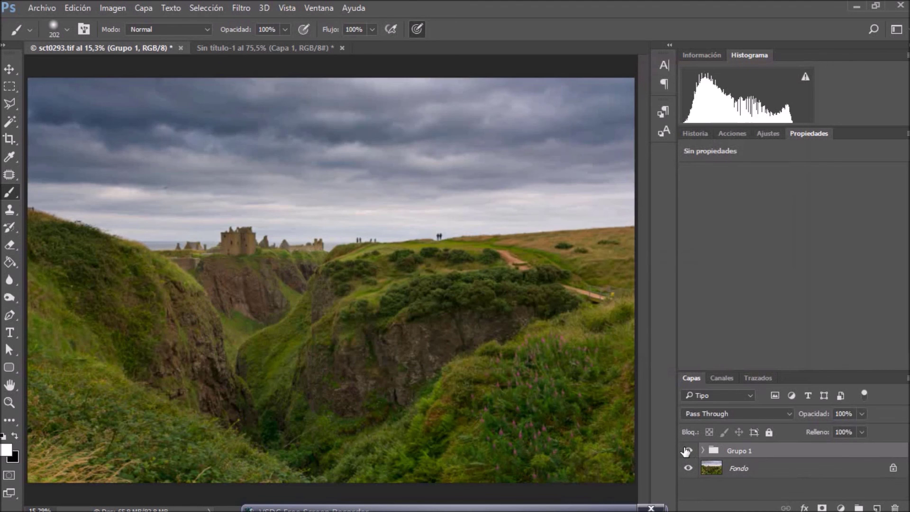
click(687, 451)
click(687, 451)
click(687, 452)
- Select Curvas 1 and keep its blend mode on Multiplicar
click(786, 414)
click(791, 413)
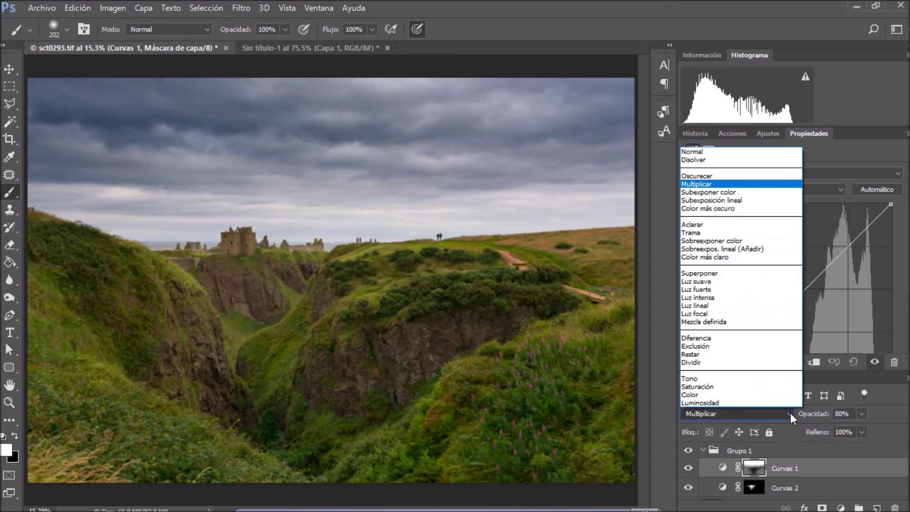
click(872, 413)
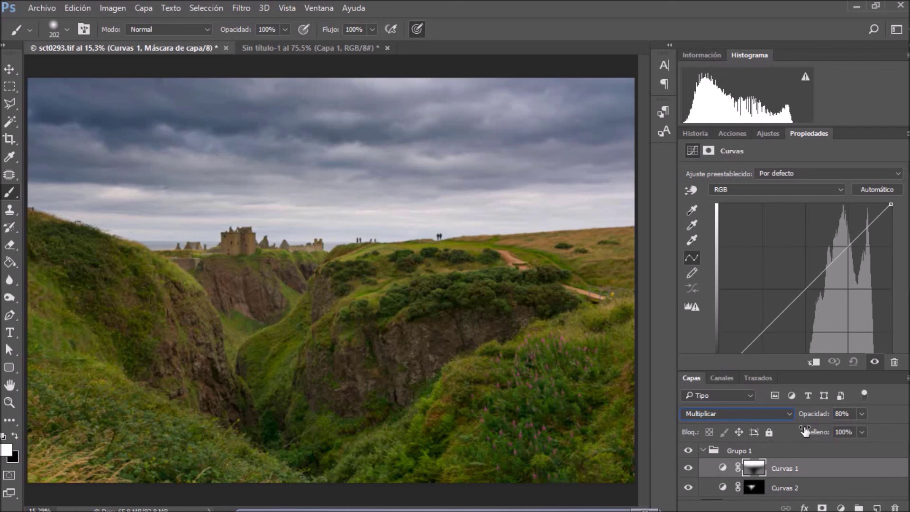
- Set Curvas 1's vignette opacity to about 77%
click(862, 414)
mouse_move(866, 431)
mouse_down()
mouse_move(880, 431)
mouse_move(812, 433)
mouse_move(883, 430)
mouse_up()
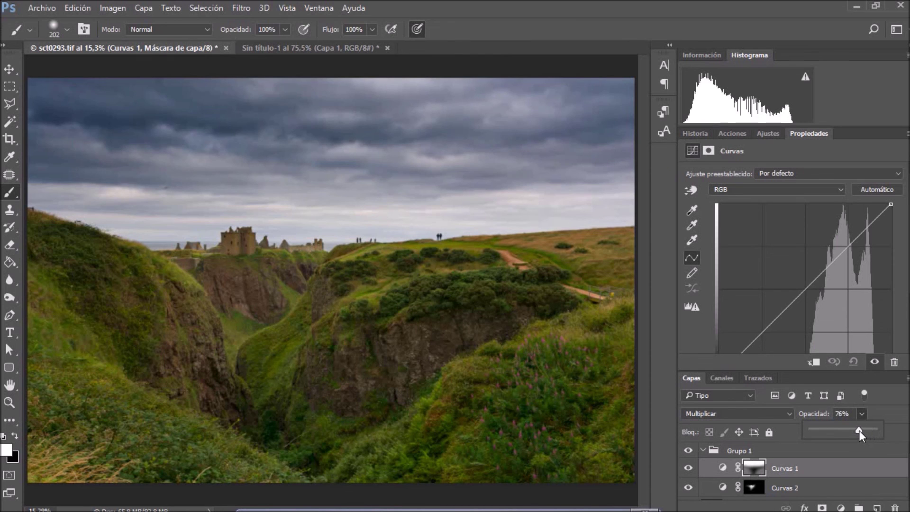
drag(859, 430, 862, 430)
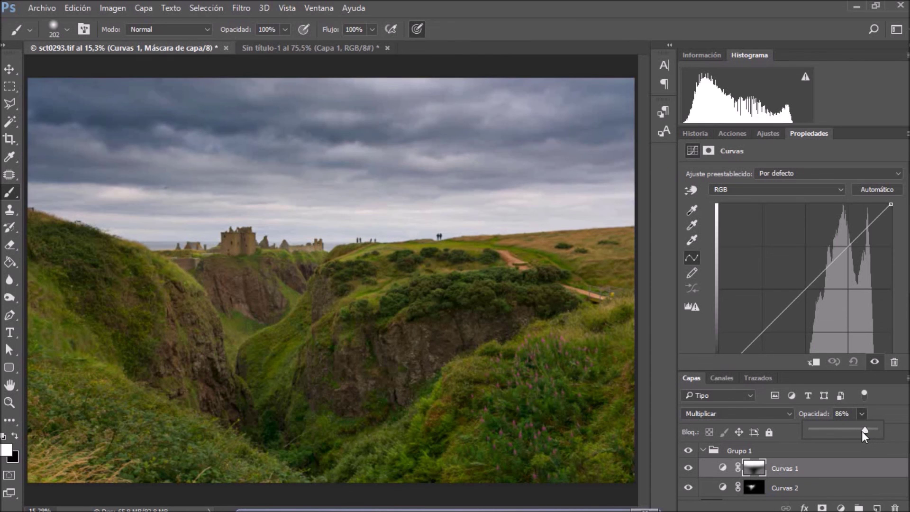
click(827, 489)
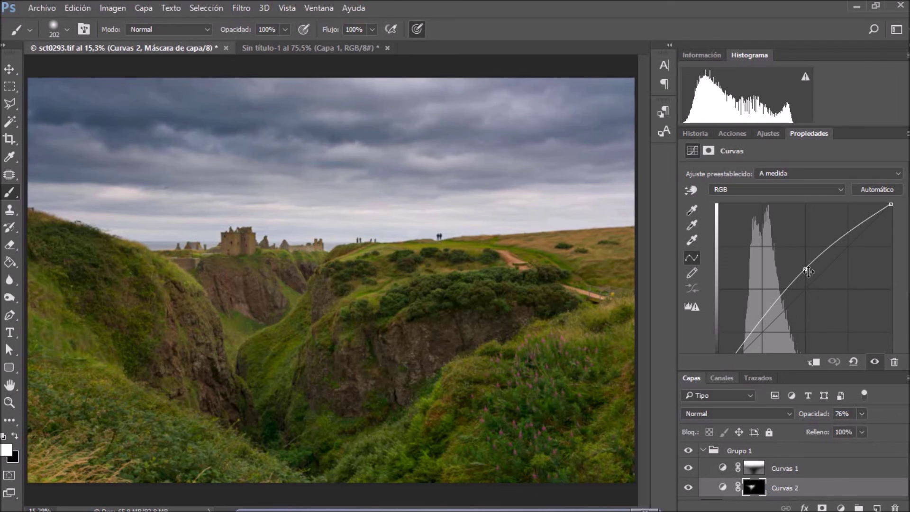
- Drag Curvas 2's midpoint curve point upward to lighten the centre's midtones
mouse_move(807, 271)
mouse_down()
mouse_move(814, 239)
mouse_move(807, 267)
mouse_up()
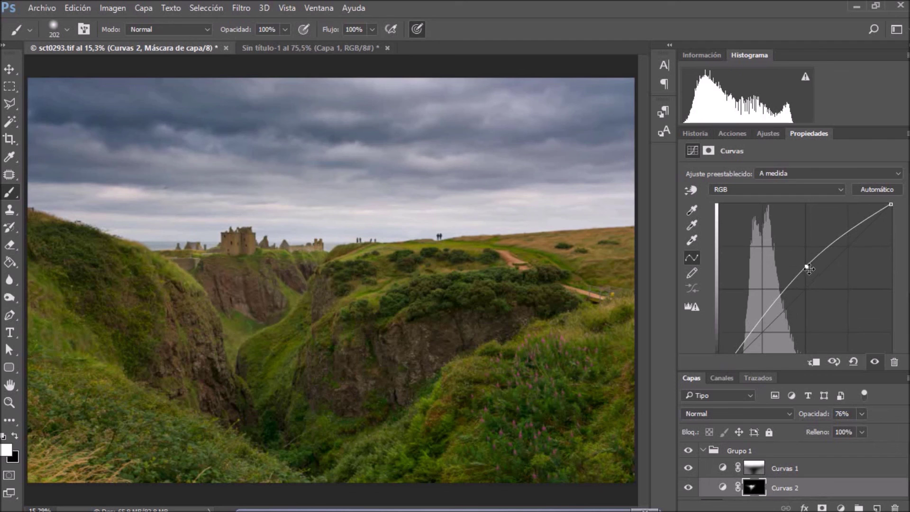
click(789, 414)
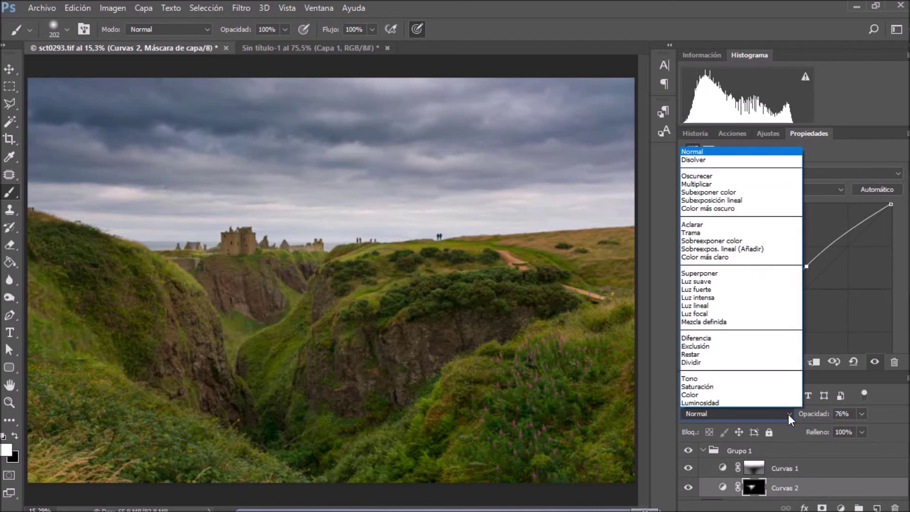